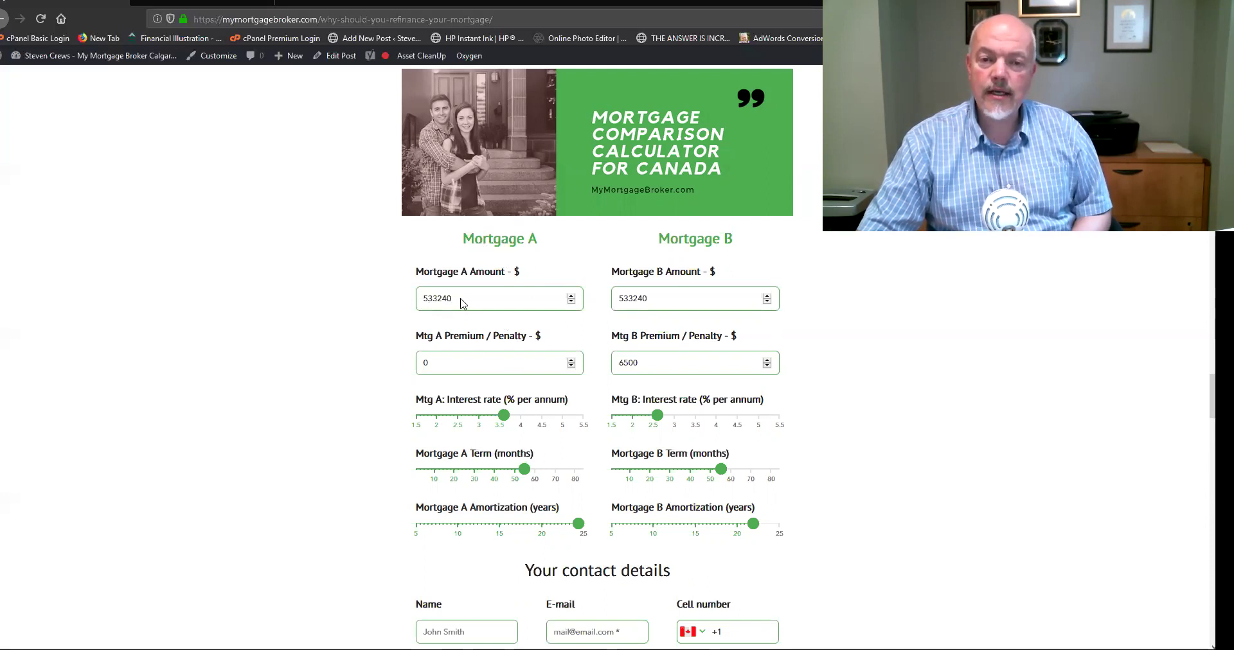
# Set Mortgage B's interest rate to about 2.8% and review both mortgages' terms, amortizations and calculated results.
pyautogui.click(459, 364)
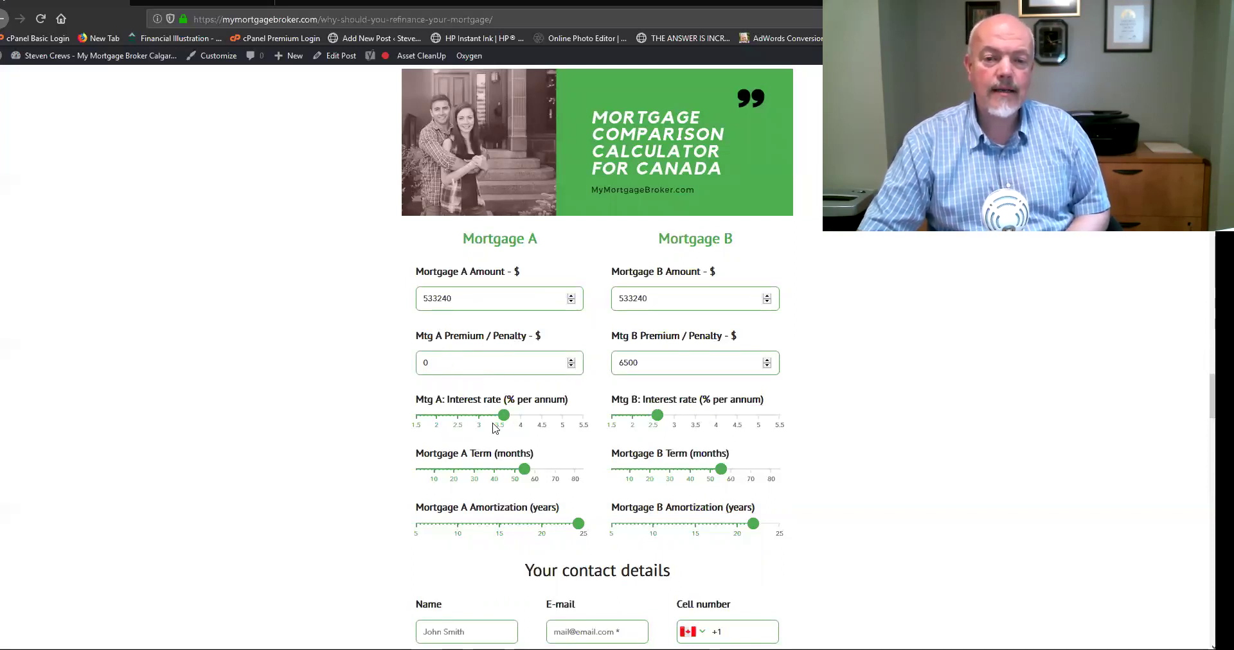
pyautogui.moveTo(503, 415)
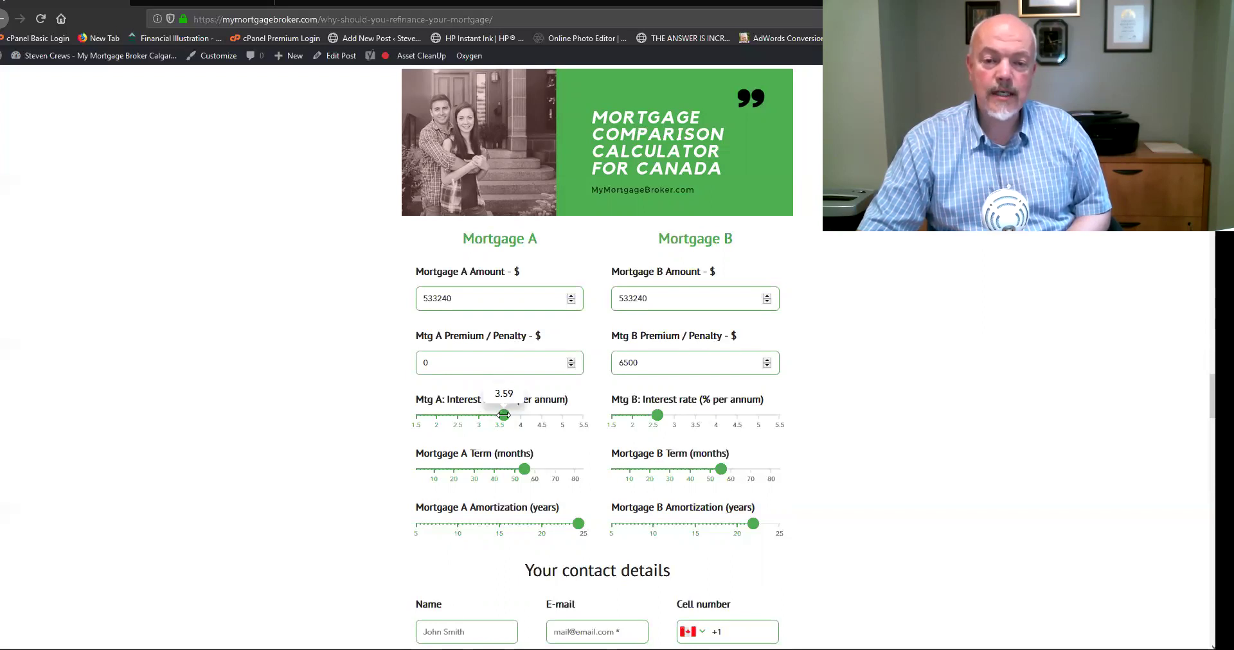
pyautogui.moveTo(523, 469)
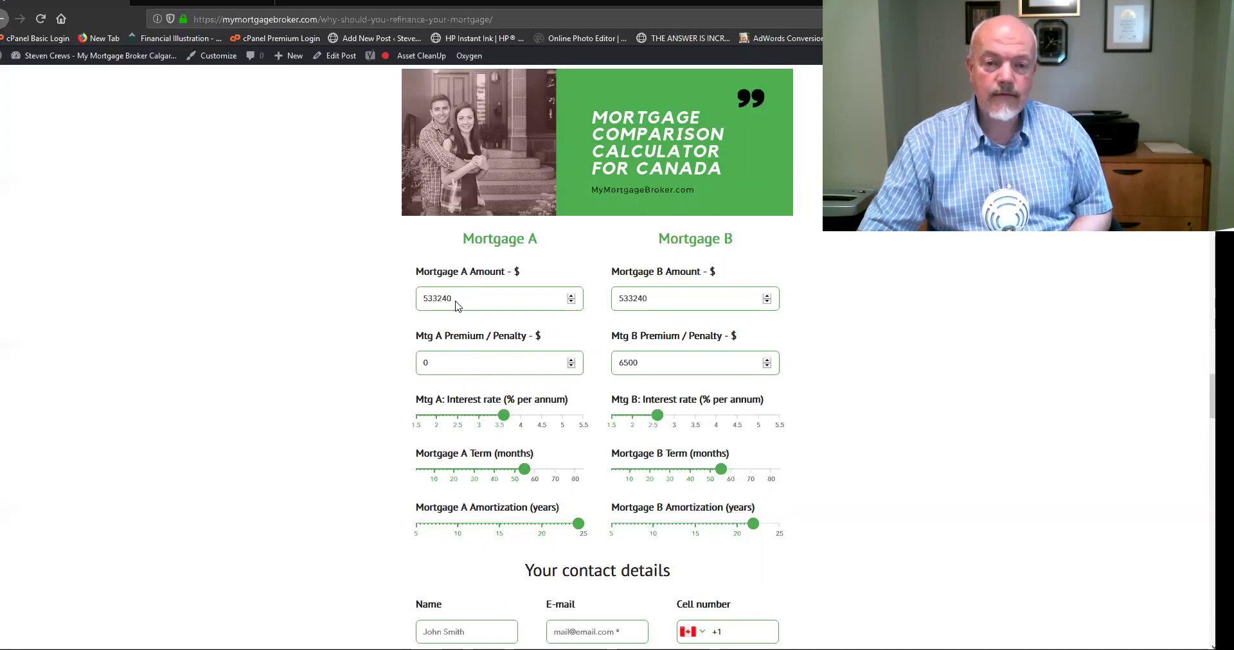
pyautogui.moveTo(578, 524)
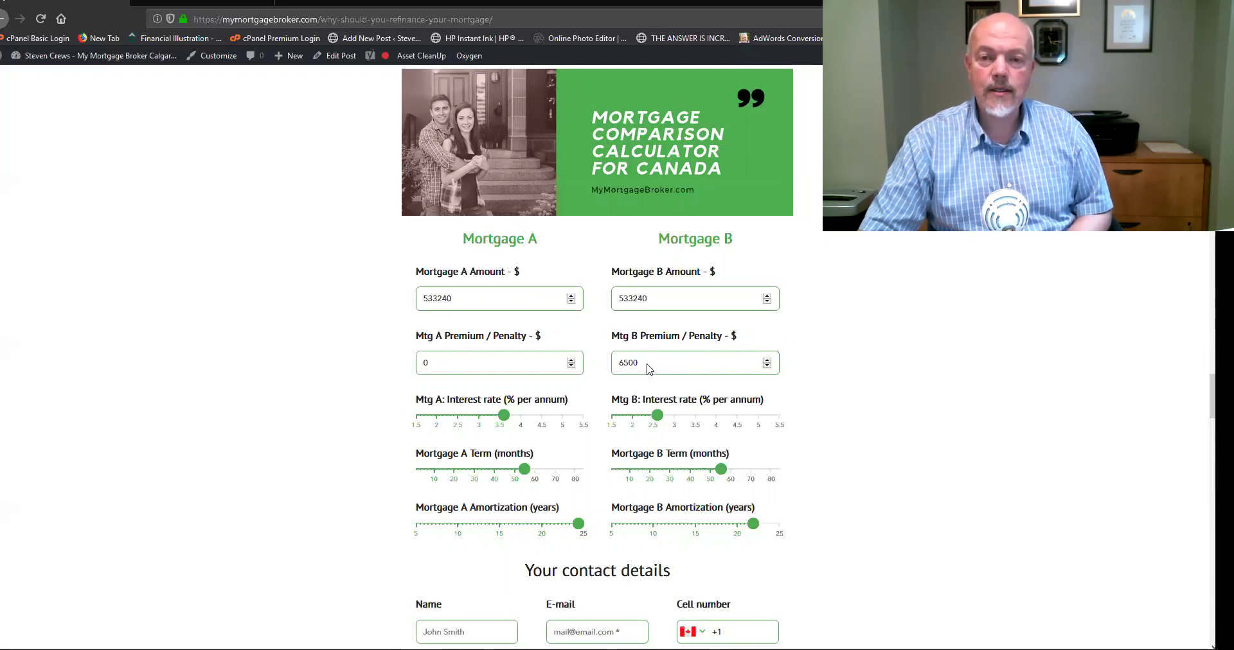
pyautogui.moveTo(657, 415)
pyautogui.moveTo(657, 415); pyautogui.dragTo(666, 415)
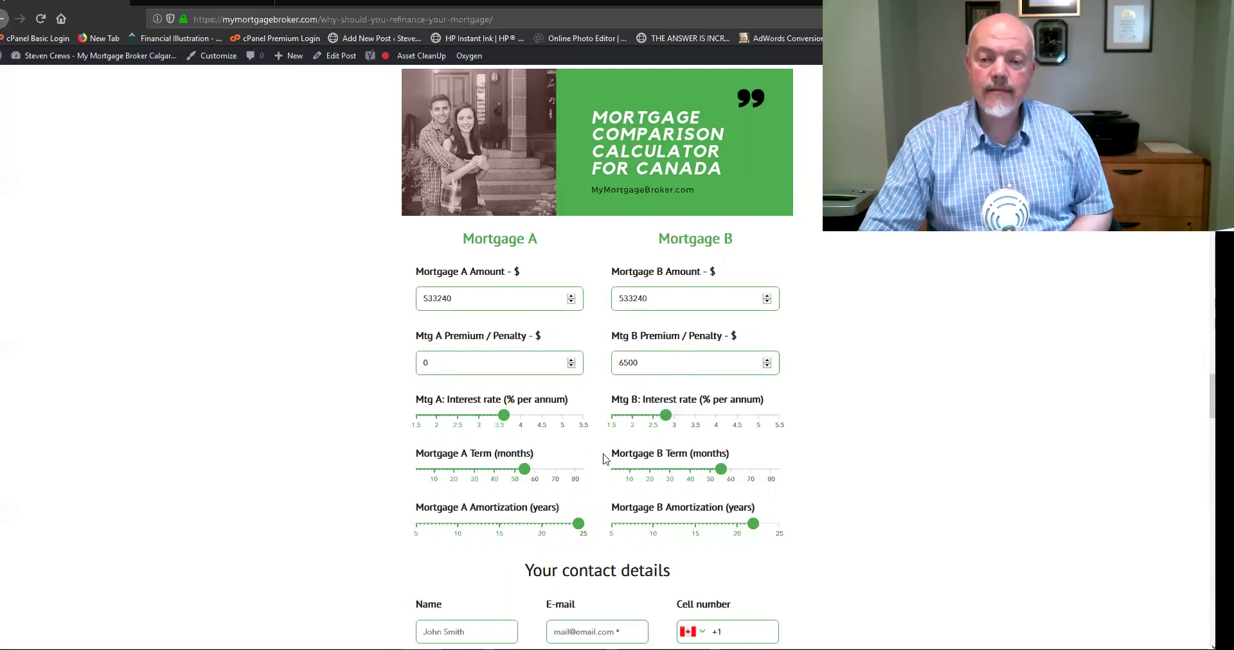
pyautogui.moveTo(721, 470)
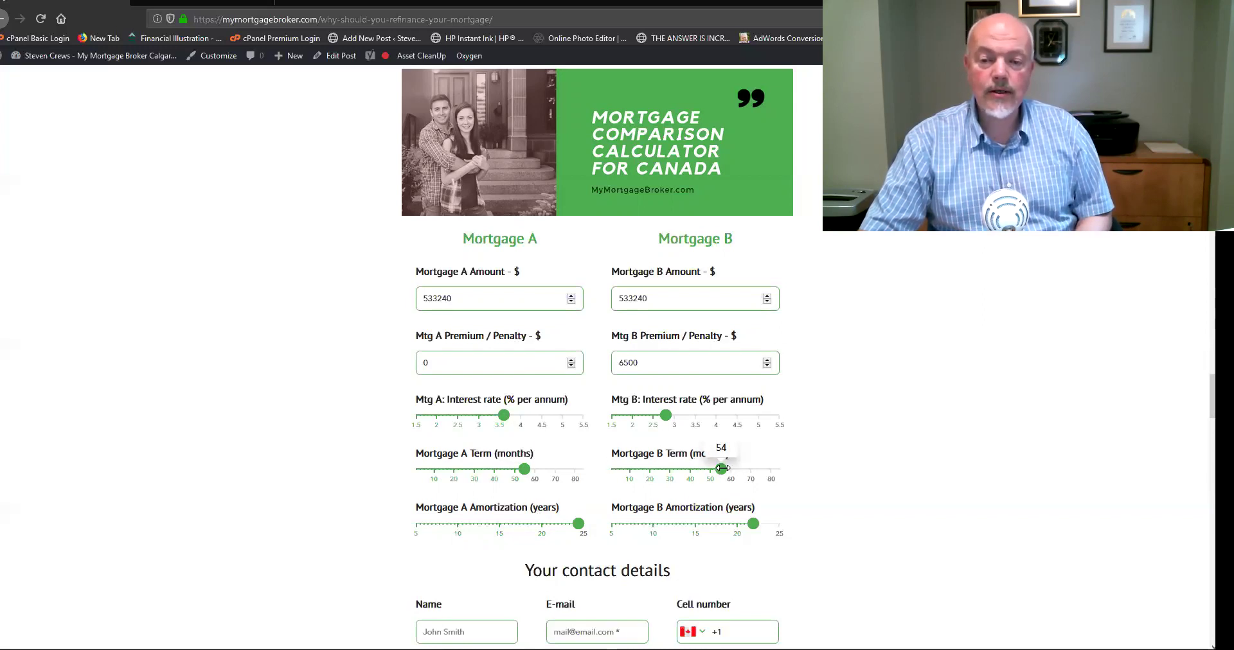
pyautogui.moveTo(754, 525)
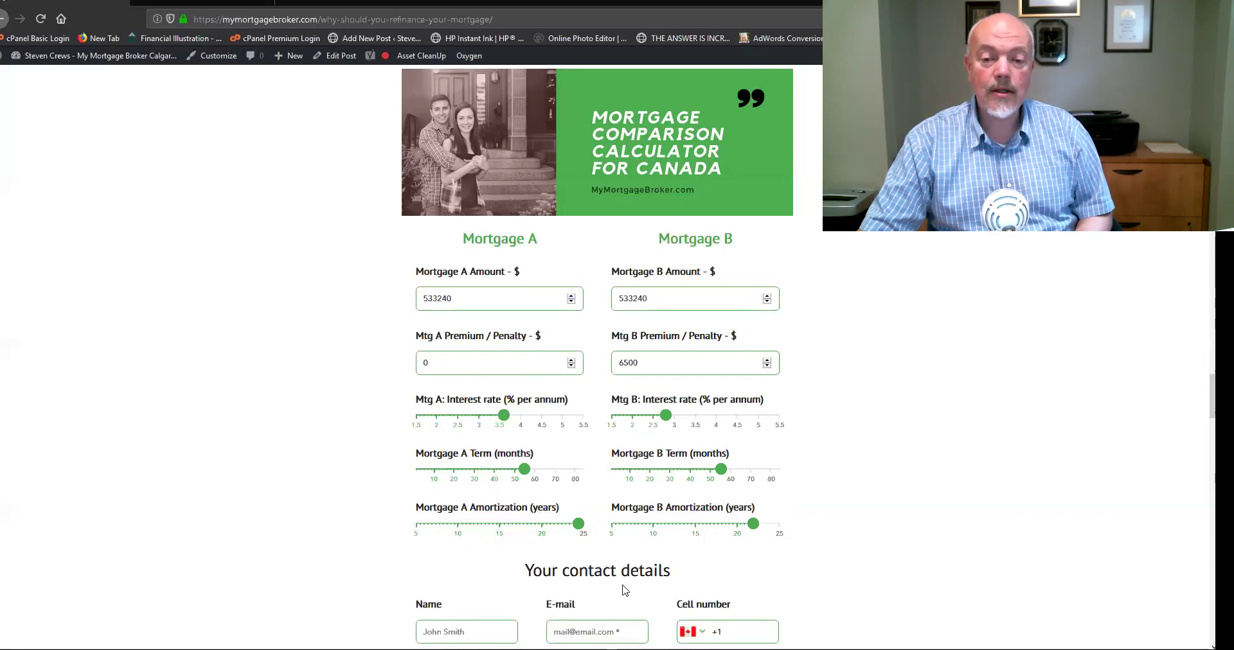
pyautogui.moveTo(579, 524)
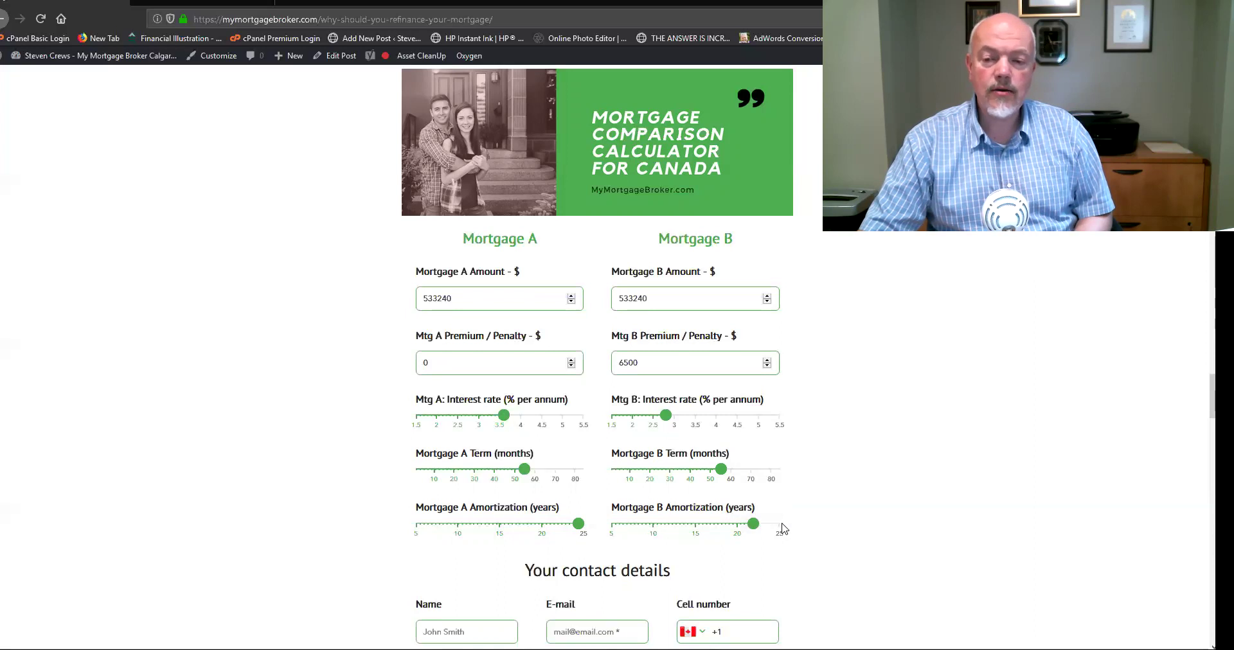
pyautogui.scroll(-7, 382, 427)
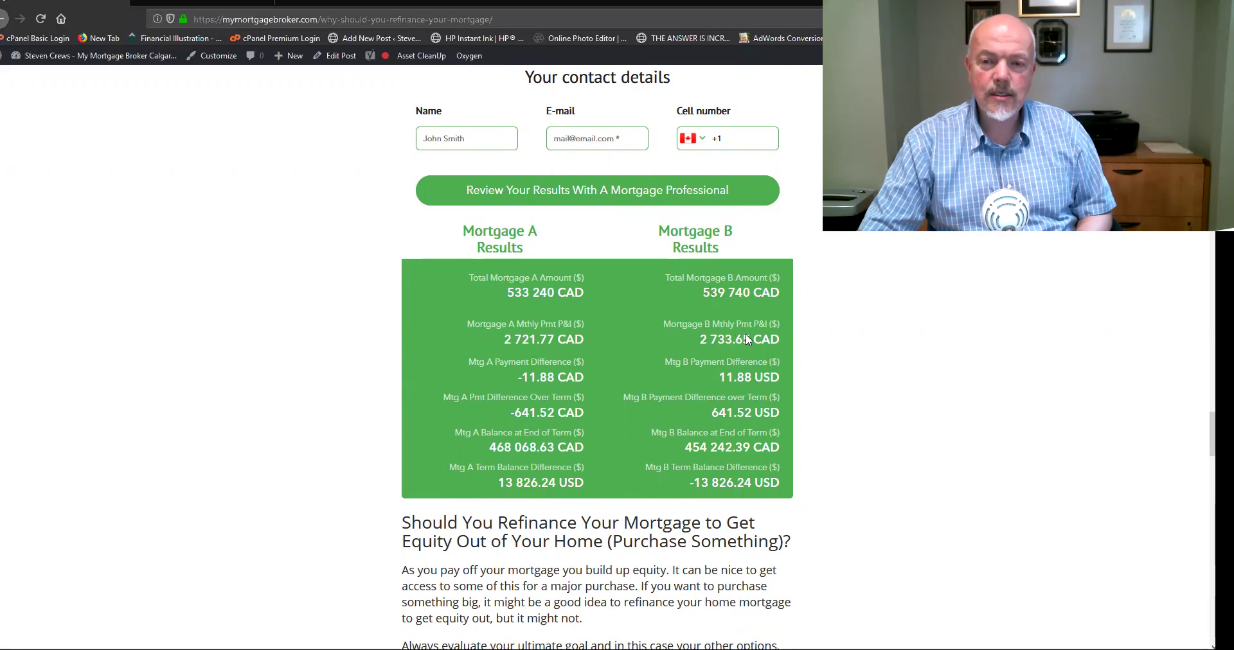
# Try a 22.25-year amortization for Mortgage B, check the payment difference, and return it to 22 years.
pyautogui.scroll(4, 745, 339)
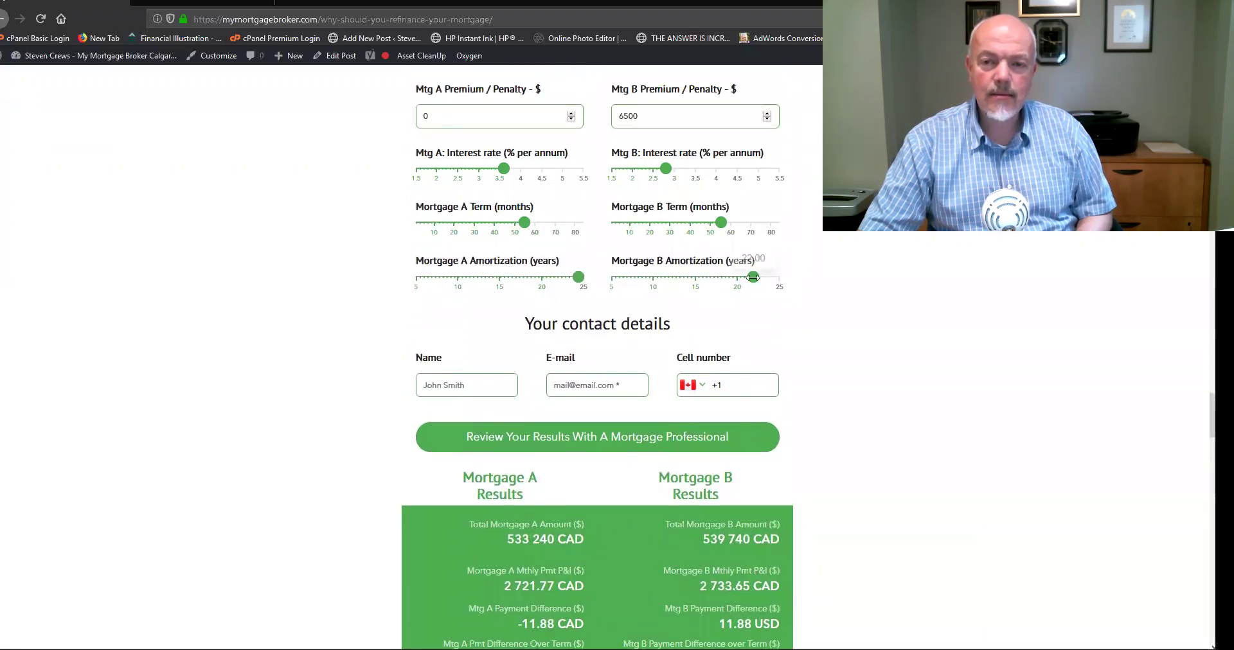
pyautogui.moveTo(753, 277); pyautogui.dragTo(755, 277)
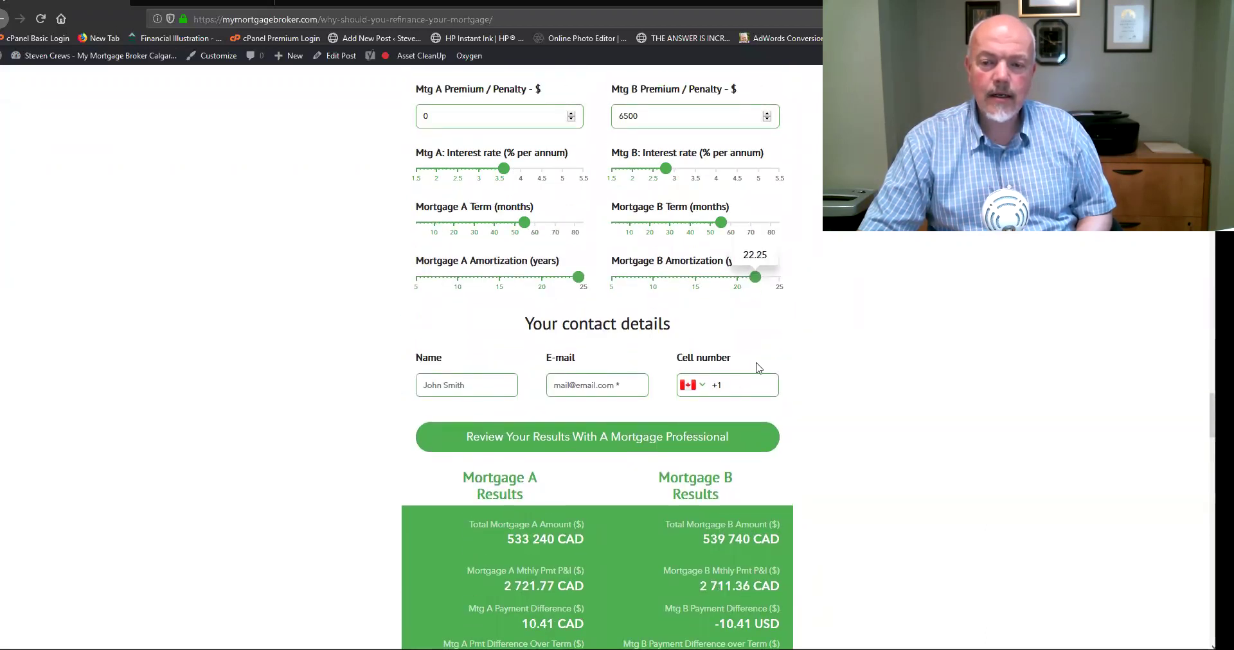
pyautogui.scroll(-1, 735, 479)
pyautogui.scroll(-1, 736, 484)
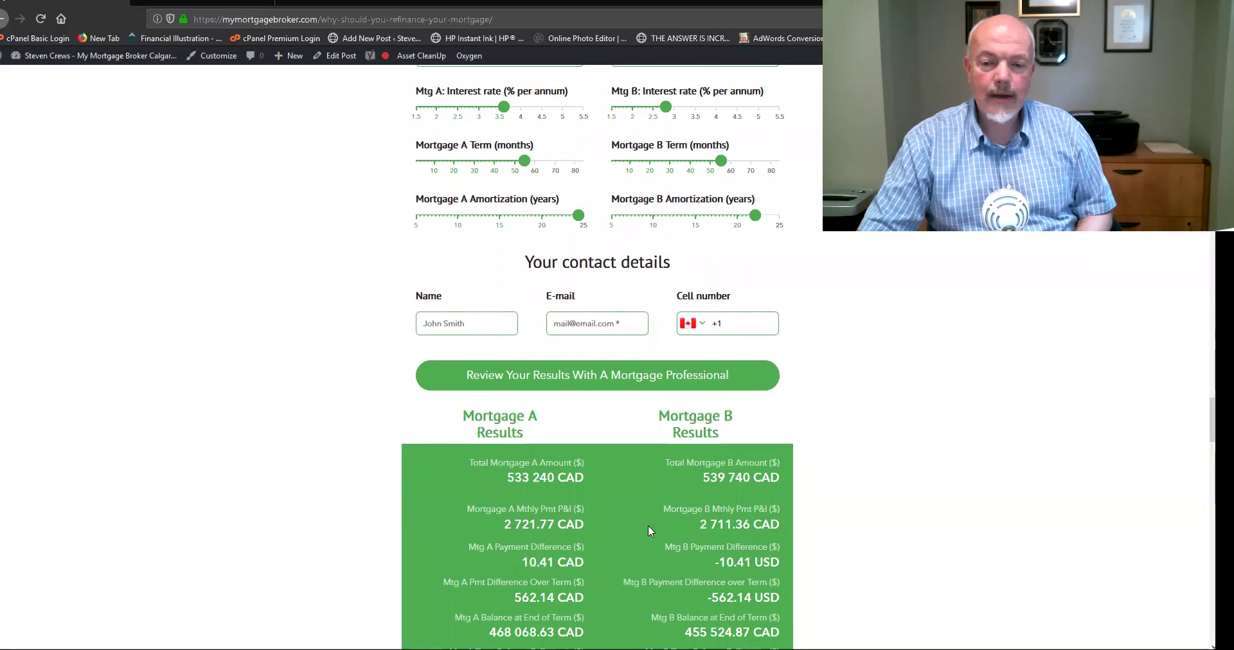
pyautogui.moveTo(754, 215)
pyautogui.moveTo(755, 215); pyautogui.dragTo(753, 215)
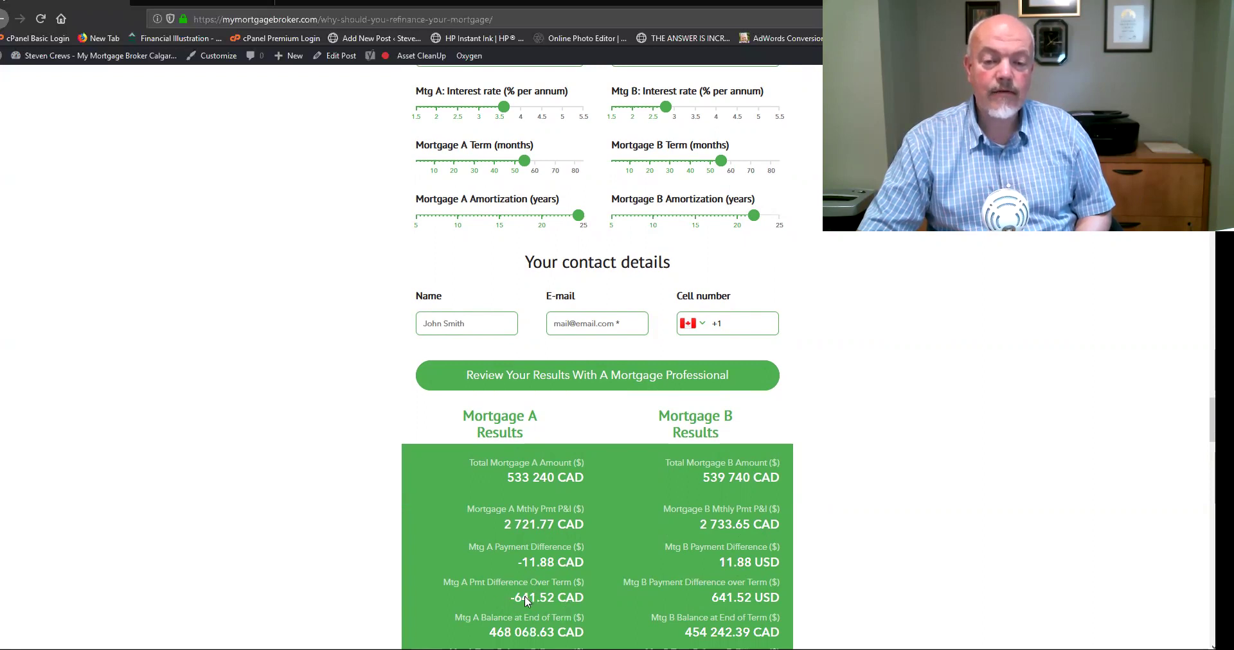
# Try terms of about 18 months for both Mortgage A and Mortgage B and check the results.
pyautogui.scroll(-3, 400, 509)
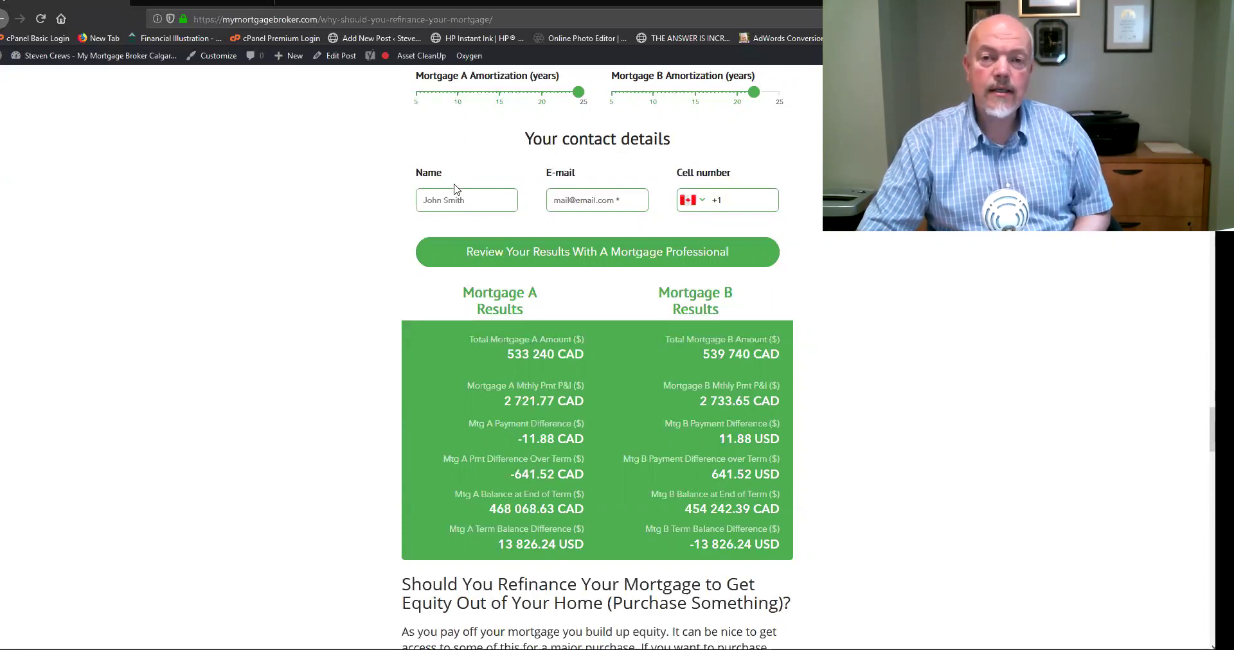
pyautogui.scroll(1, 395, 198)
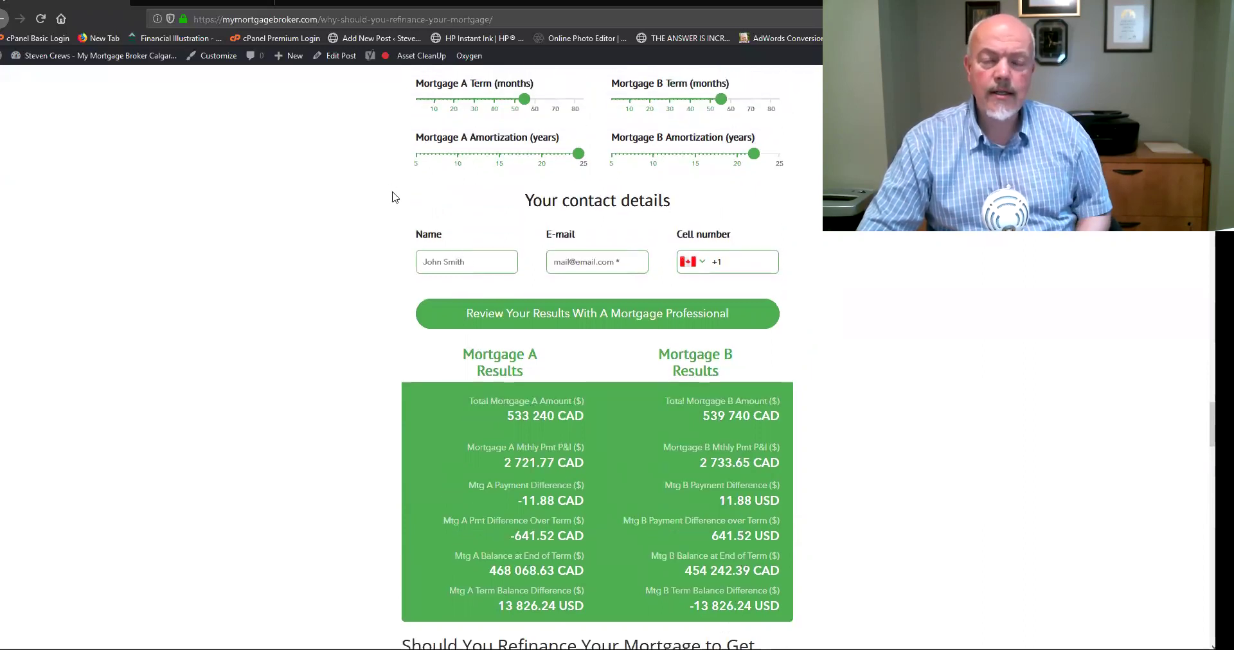
pyautogui.scroll(1, 397, 201)
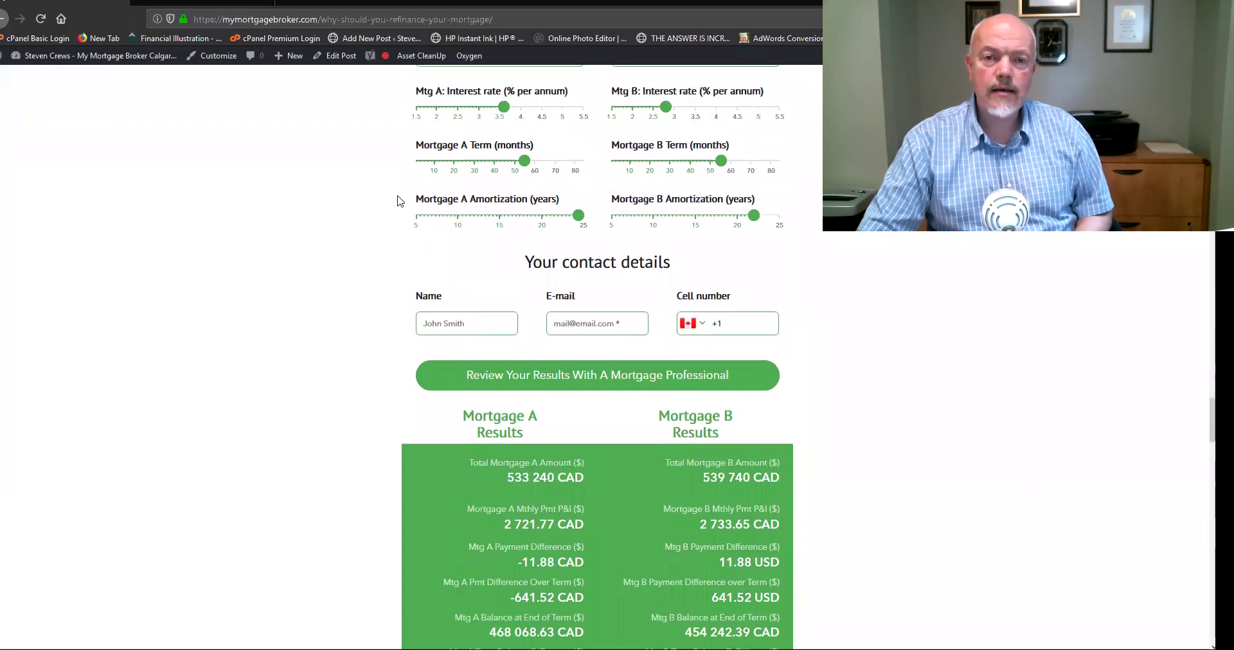
pyautogui.moveTo(524, 158)
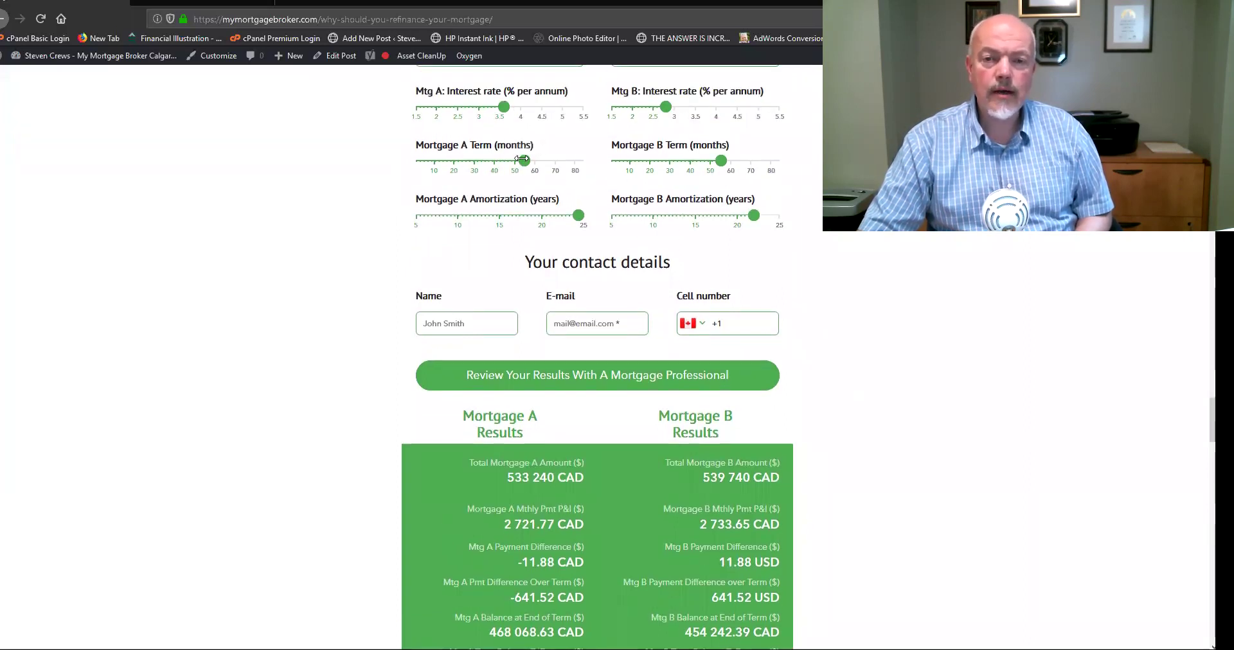
pyautogui.moveTo(524, 159); pyautogui.dragTo(450, 164)
pyautogui.moveTo(720, 161); pyautogui.dragTo(646, 164)
pyautogui.scroll(-2, 534, 465)
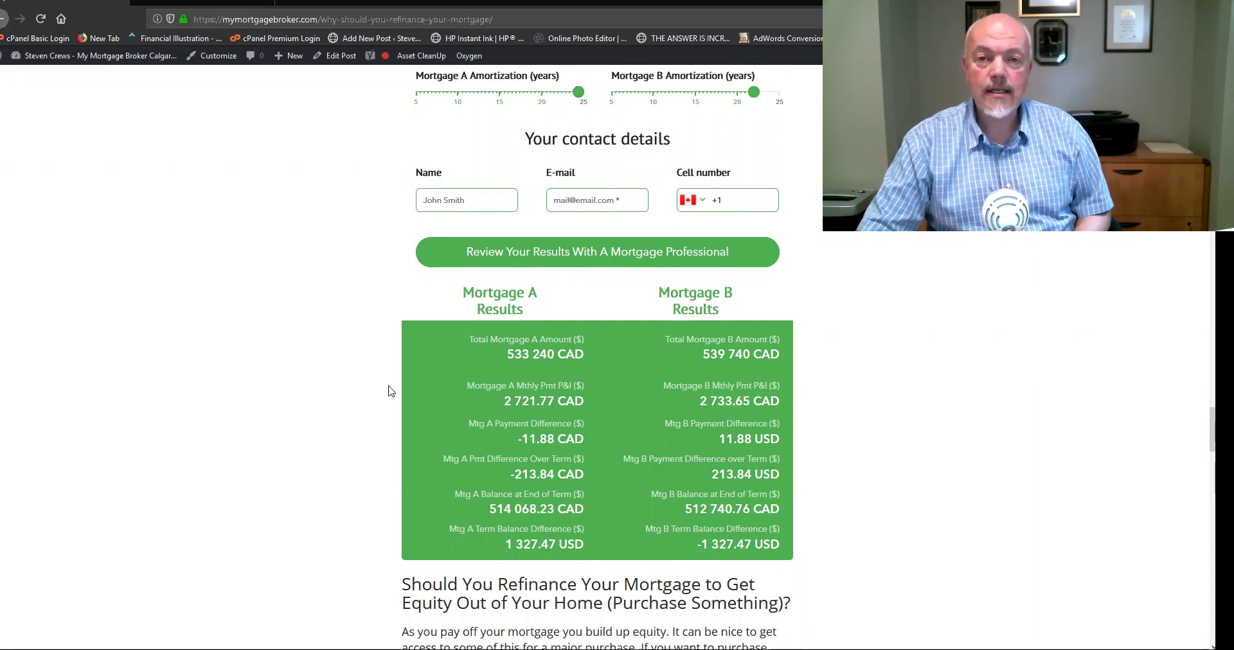
# Shorten both mortgage terms slightly and compare the payment and balance differences over the term.
pyautogui.scroll(1, 386, 330)
pyautogui.scroll(1, 386, 321)
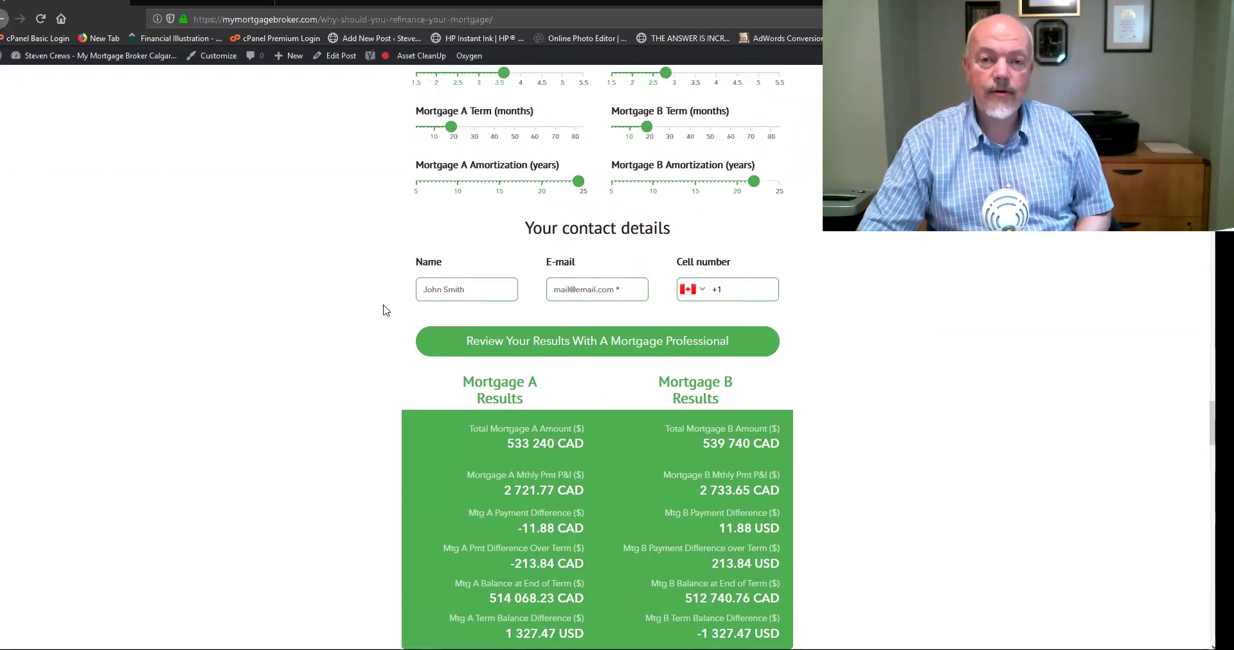
pyautogui.moveTo(451, 161)
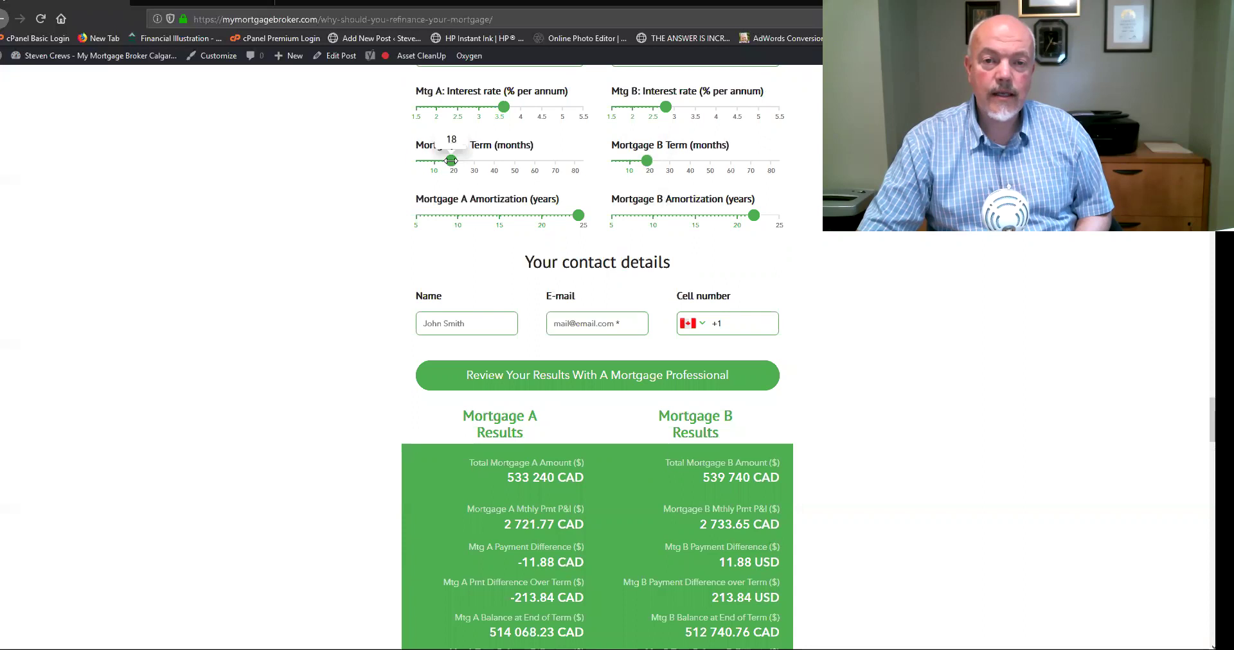
pyautogui.moveTo(451, 161); pyautogui.dragTo(449, 161)
pyautogui.moveTo(645, 162)
pyautogui.moveTo(645, 162); pyautogui.dragTo(644, 162)
pyautogui.scroll(-1, 270, 327)
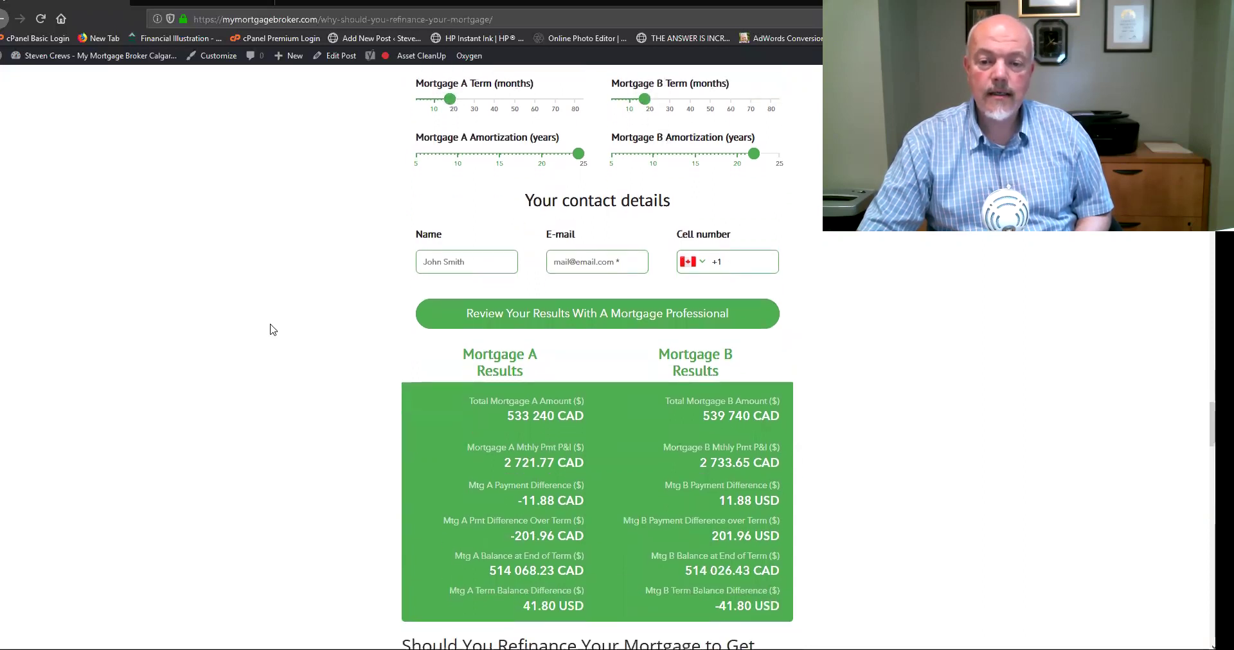
pyautogui.scroll(1, 347, 331)
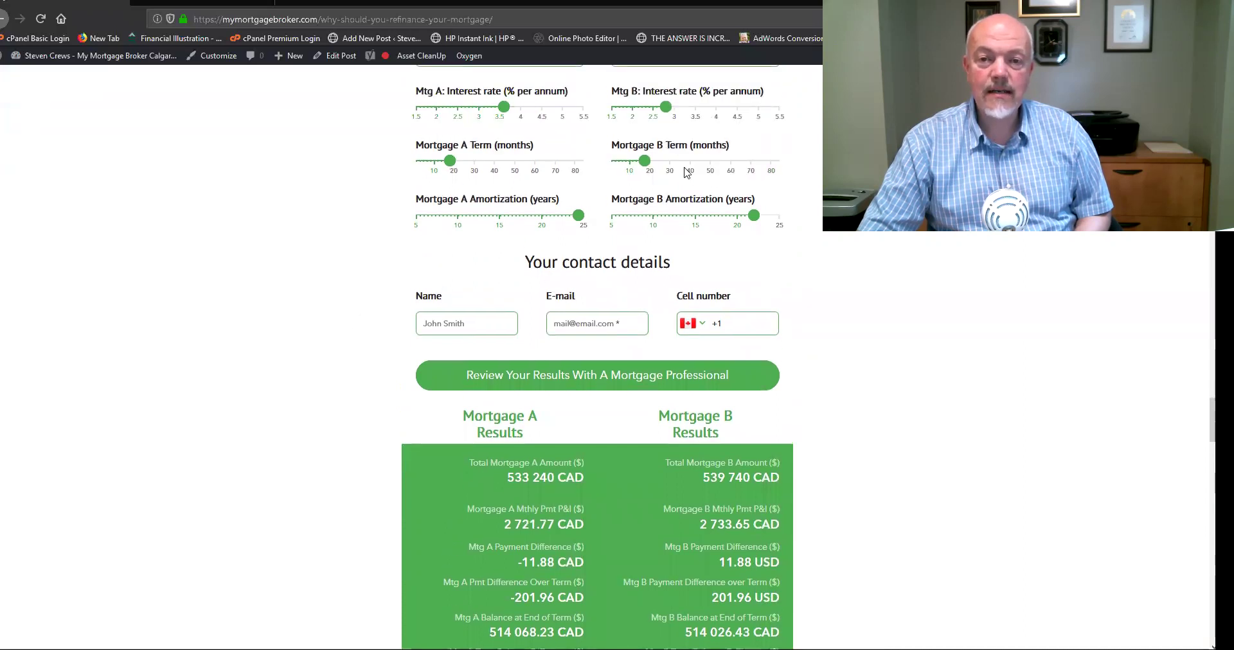
pyautogui.scroll(-1, 347, 445)
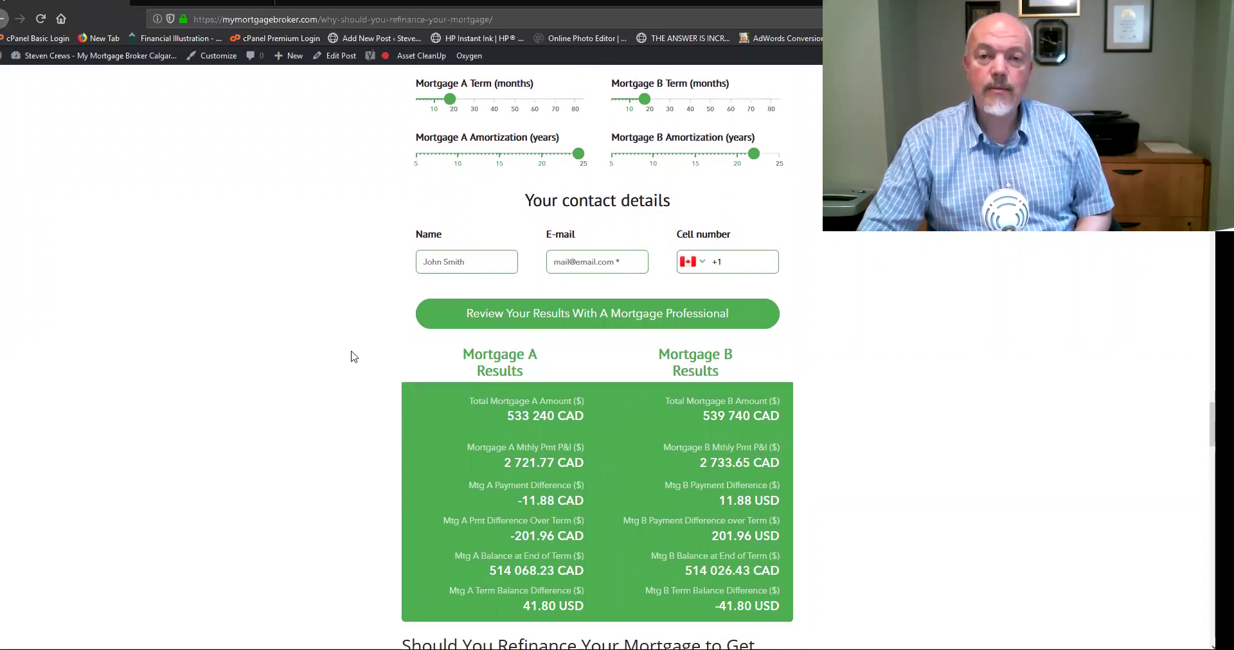
# Set both mortgage terms back to about 54 months and compare the entered values with the results.
pyautogui.moveTo(449, 99); pyautogui.dragTo(525, 101)
pyautogui.moveTo(644, 100); pyautogui.dragTo(720, 101)
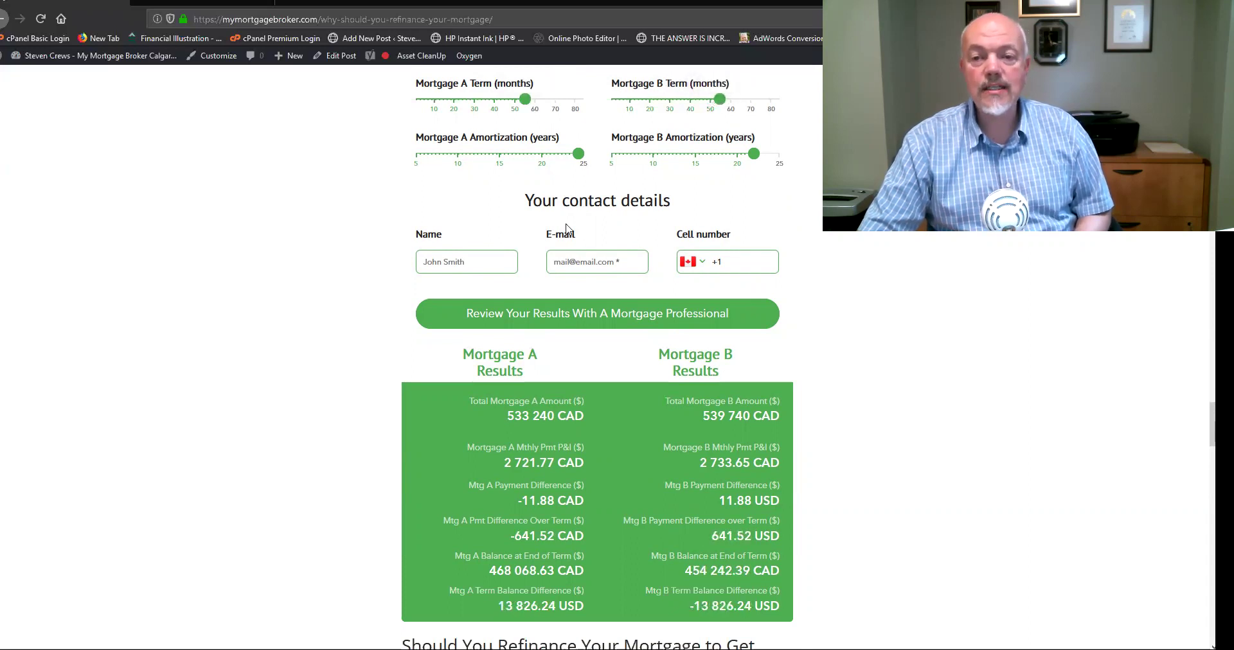
pyautogui.scroll(7, 394, 227)
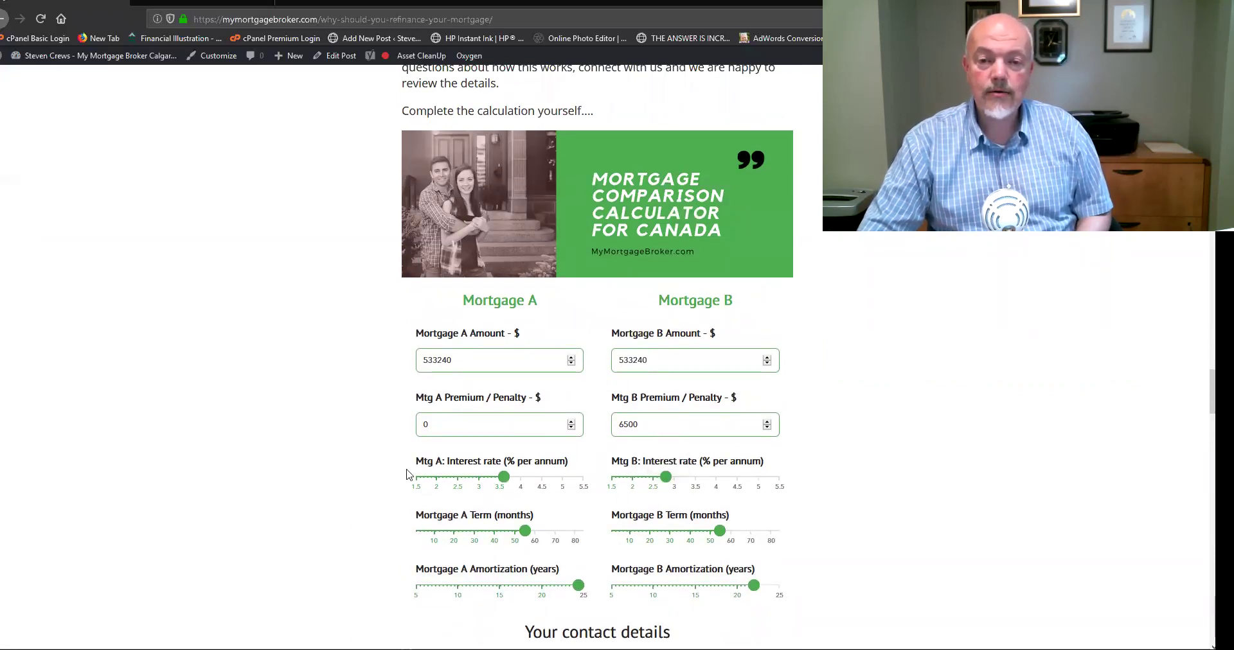
pyautogui.scroll(-6, 390, 471)
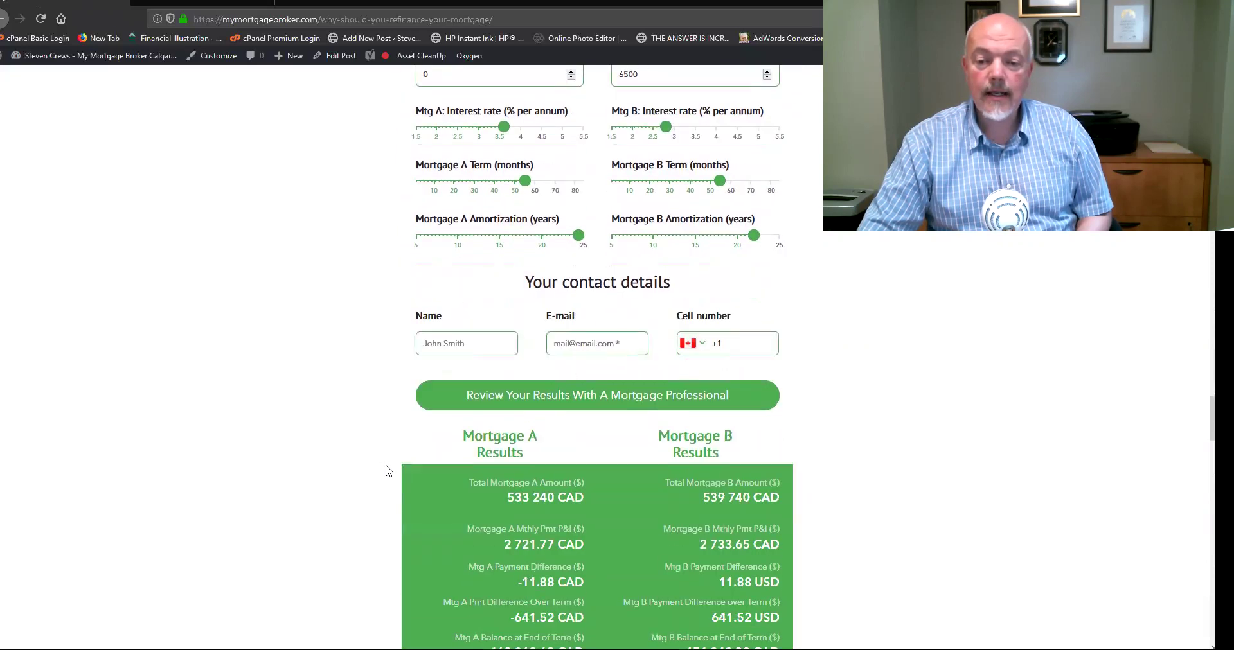
pyautogui.scroll(-2, 390, 472)
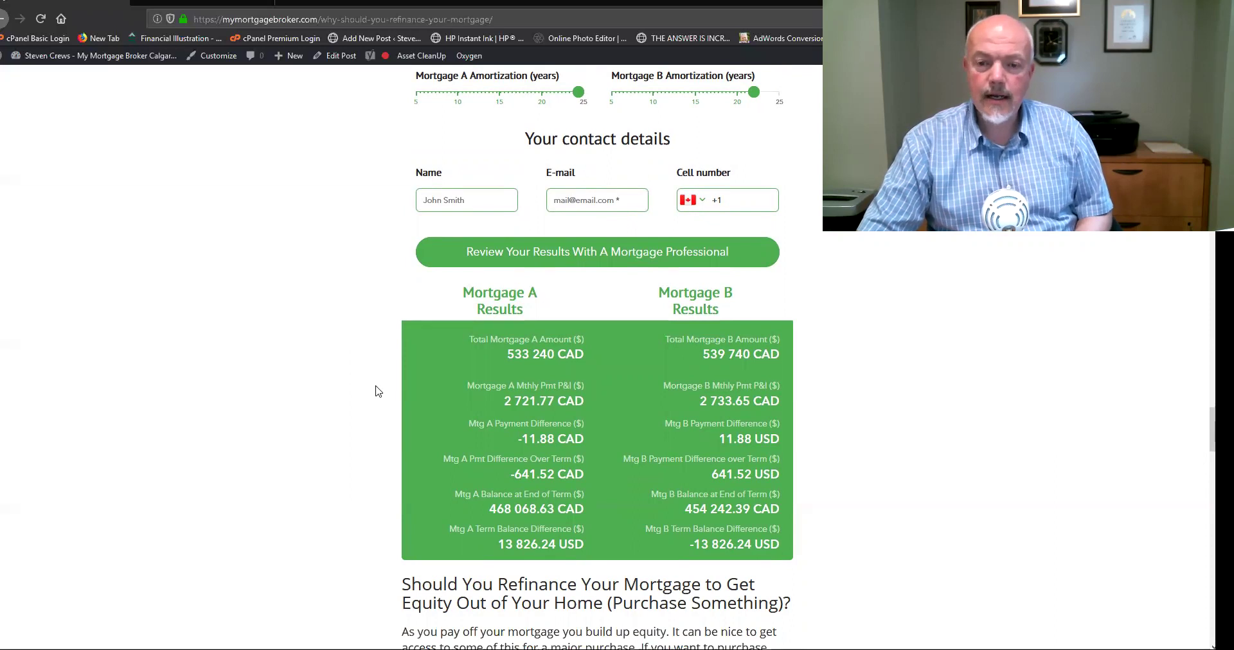
pyautogui.scroll(5, 379, 394)
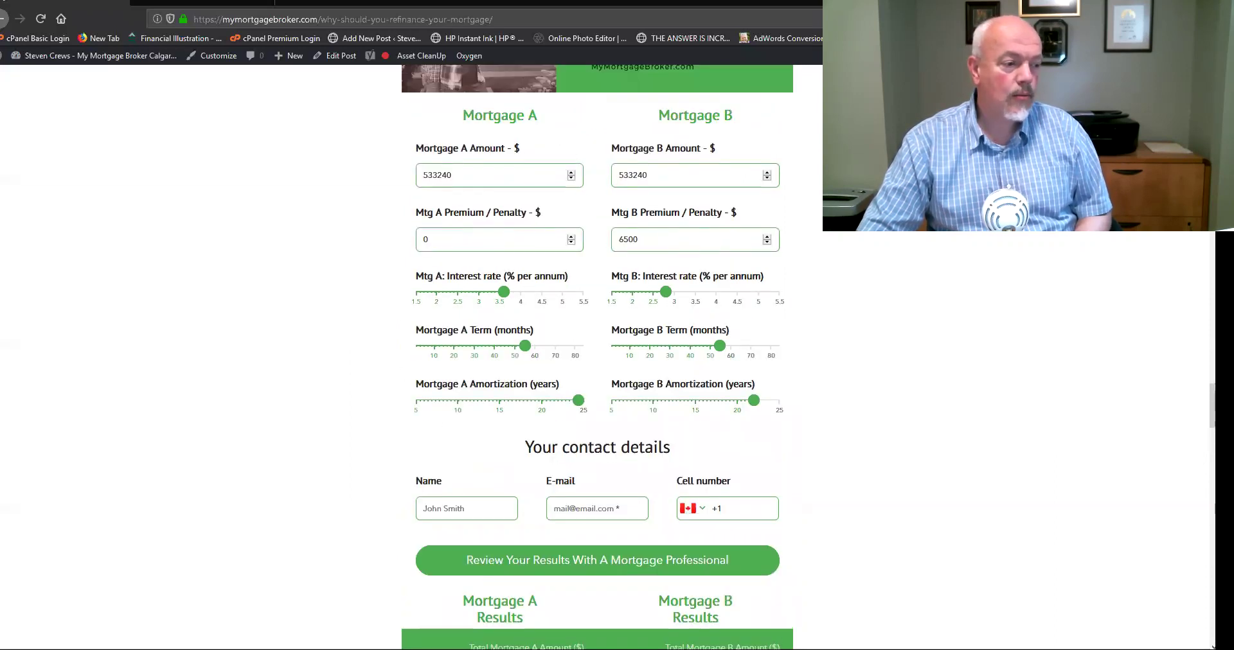
# Switch to Excel to check the mortgage figures on the App Summary sheet, and return to the browser calculator.
pyautogui.hotkey('alt', 'Tab')
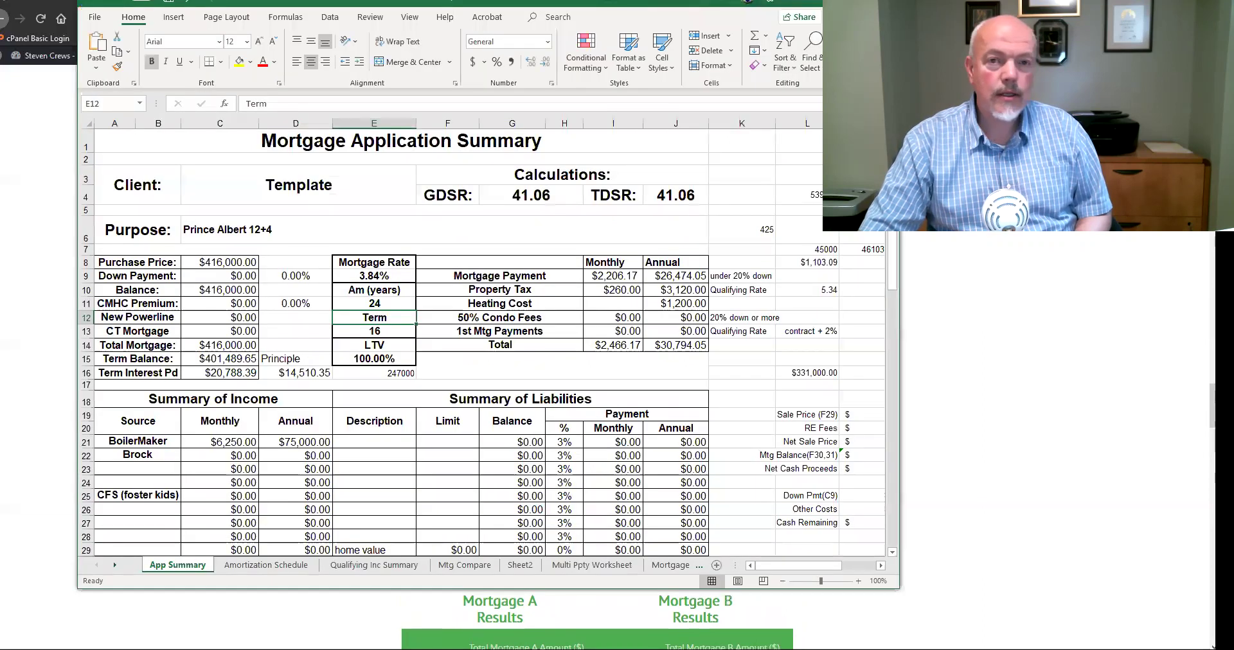
pyautogui.click(574, 14)
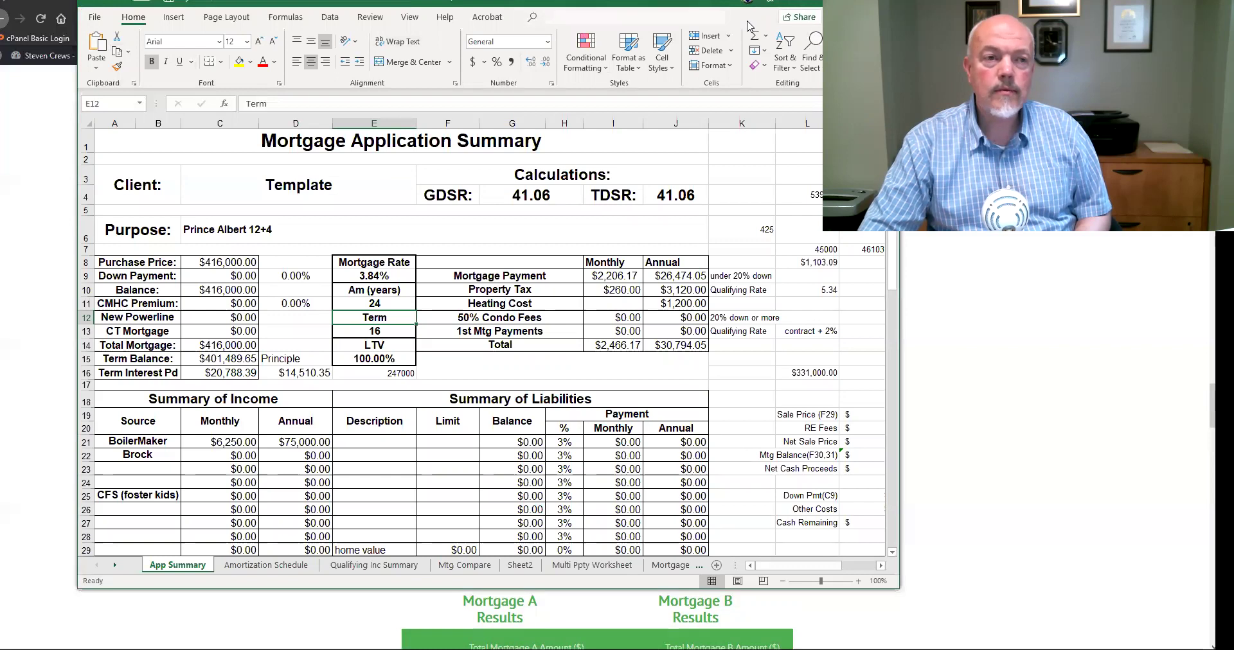
pyautogui.hotkey('alt', 'Tab')
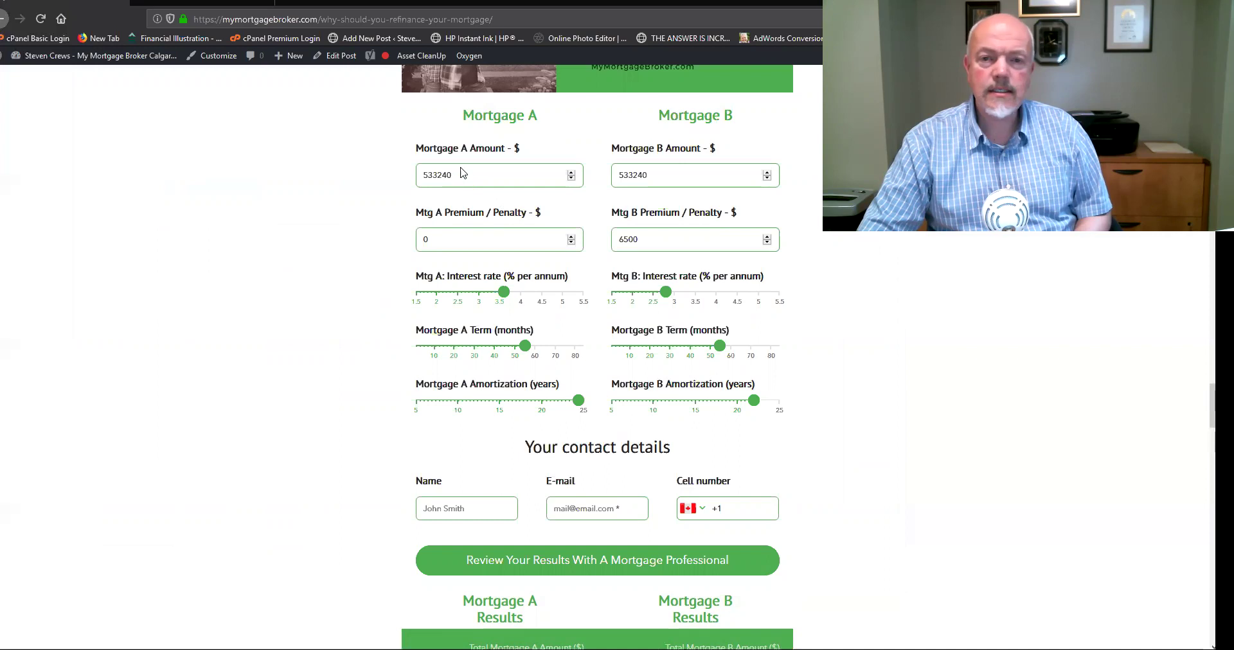
# Set both the Mortgage A and Mortgage B amounts to 416000.
pyautogui.moveTo(466, 178); pyautogui.dragTo(423, 175)
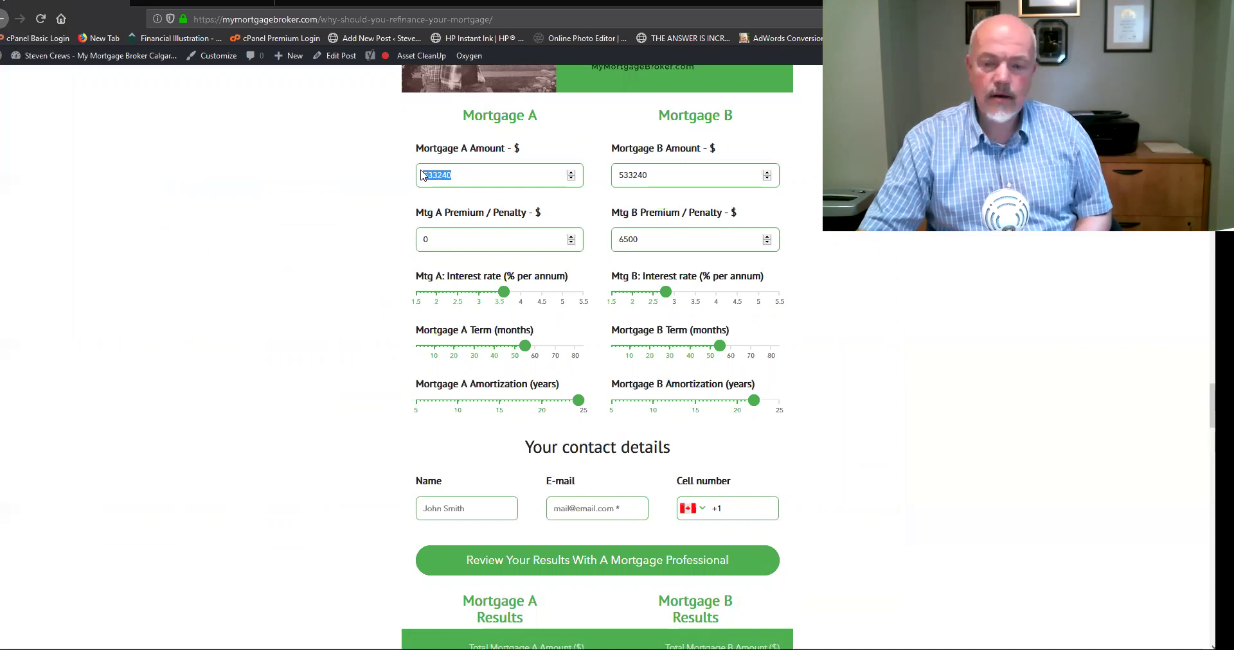
pyautogui.press('BackSpace')
pyautogui.write('51600')
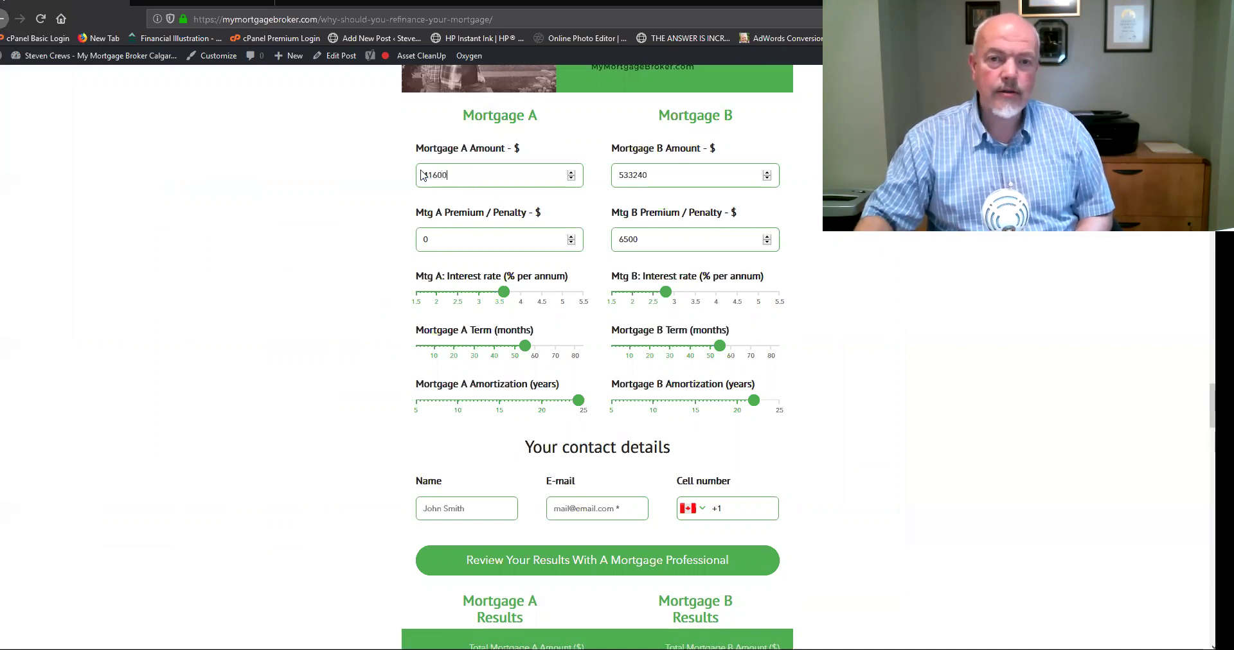
pyautogui.write('0')
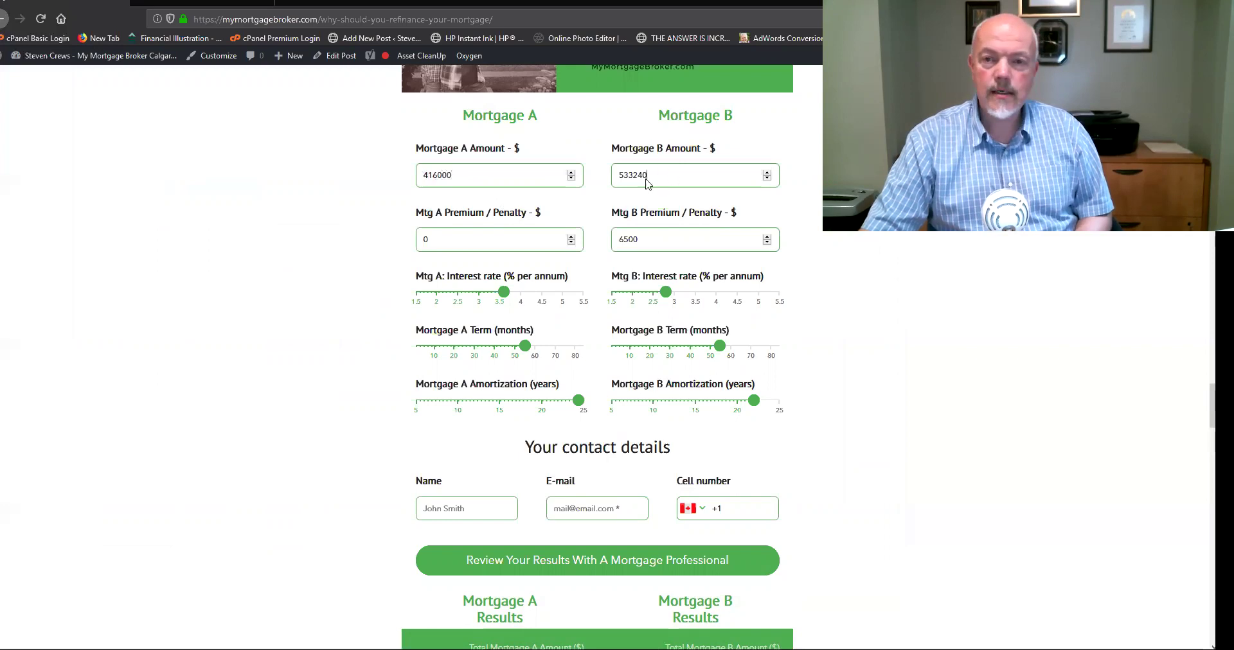
pyautogui.moveTo(654, 178); pyautogui.dragTo(617, 178)
pyautogui.write('416000')
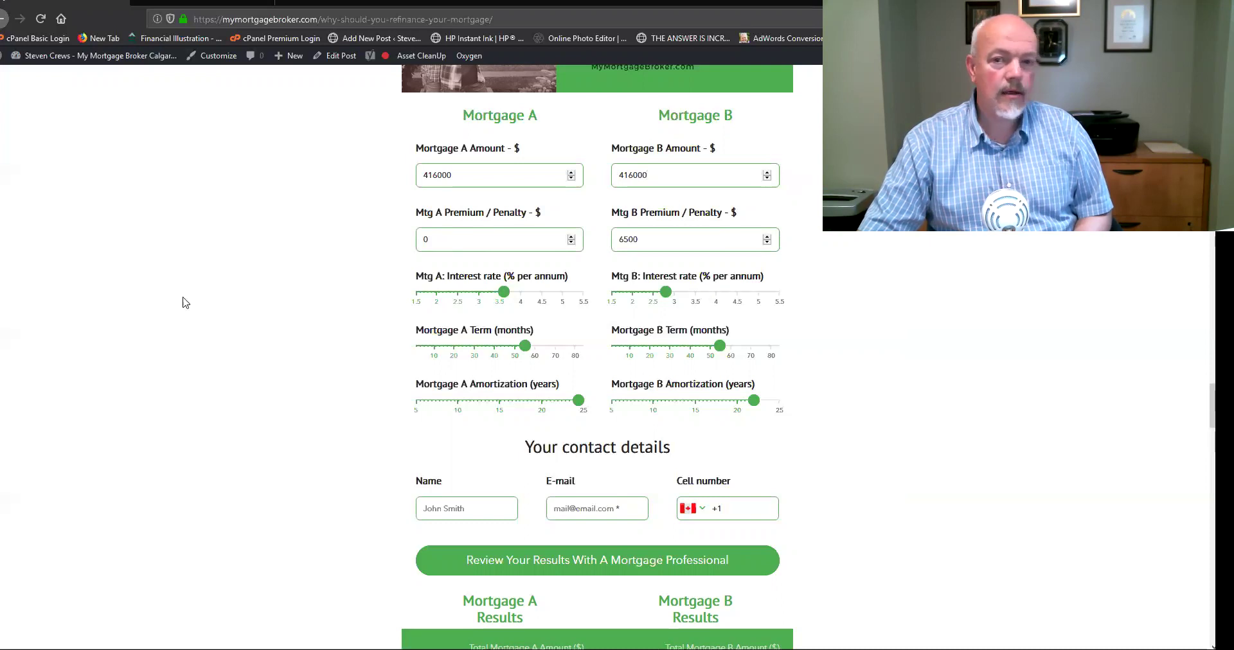
# Set the Mortgage B premium/penalty to 3250.
pyautogui.click(667, 243)
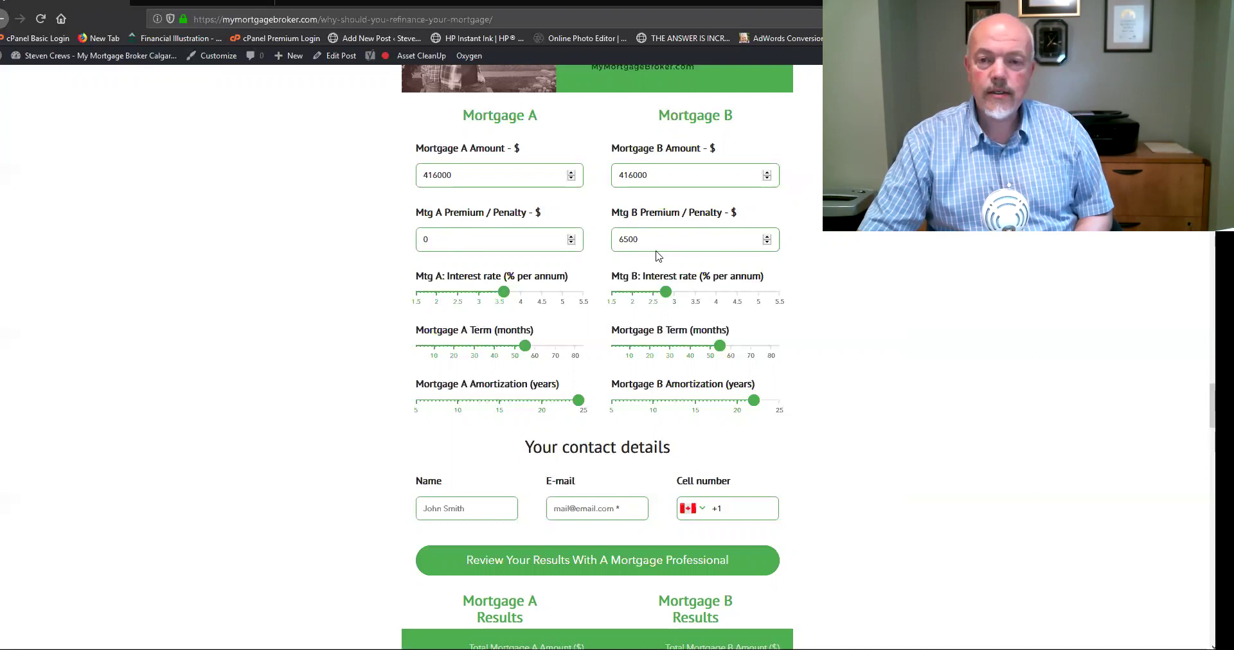
pyautogui.moveTo(639, 241); pyautogui.dragTo(598, 237)
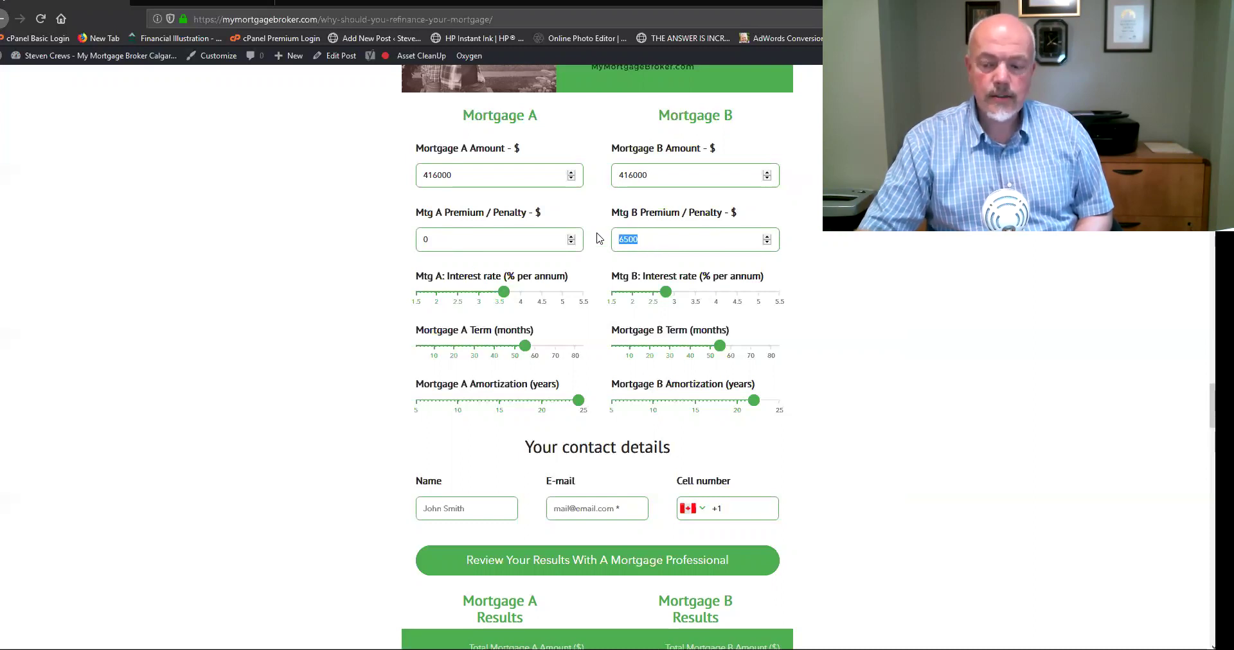
pyautogui.write('32')
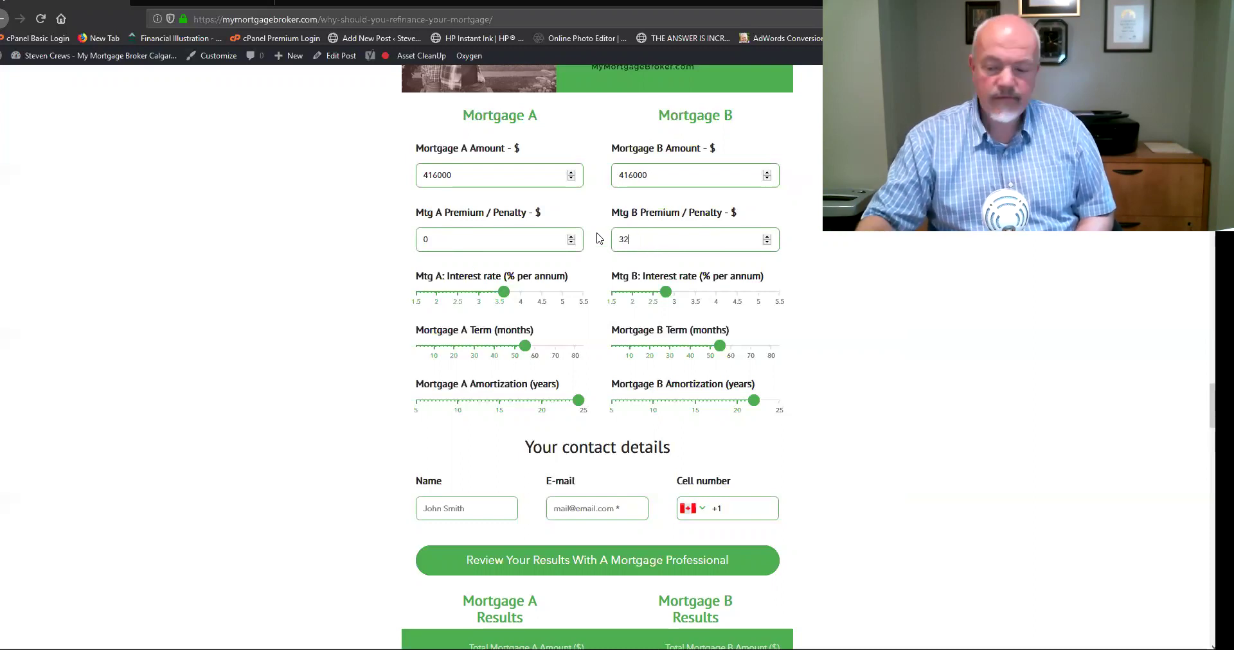
pyautogui.write('50')
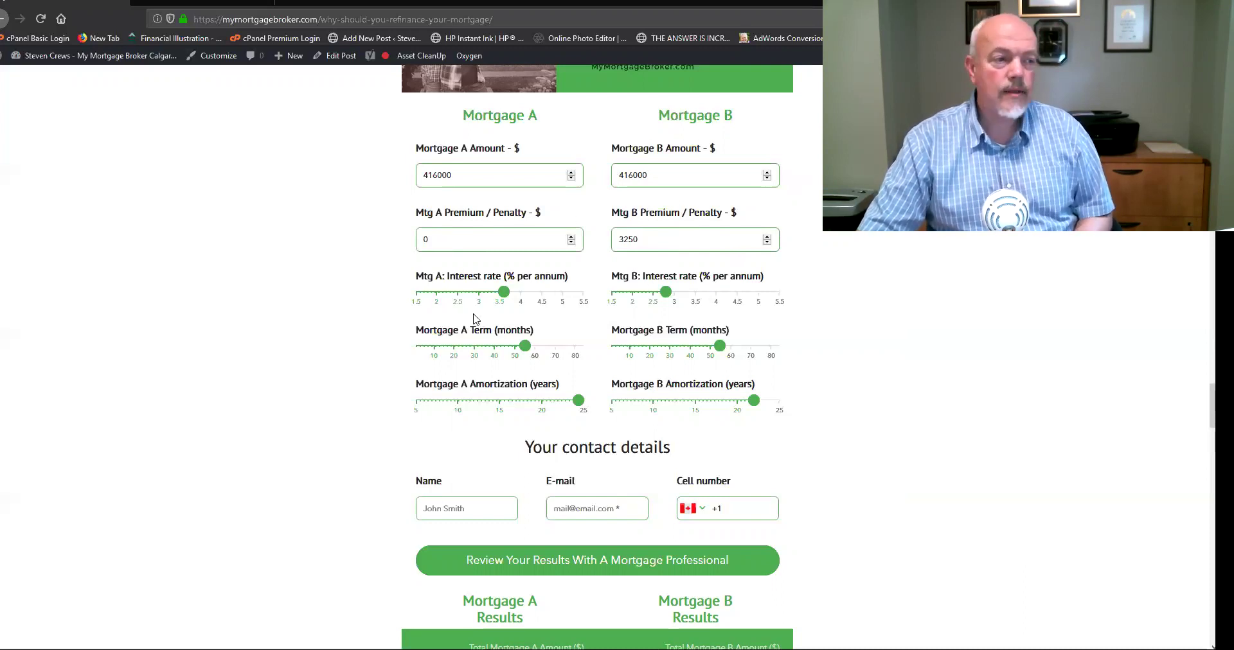
# Raise the Mortgage A interest rate to about 3.85% and check the Mortgage B rate.
pyautogui.moveTo(503, 293)
pyautogui.moveTo(503, 293); pyautogui.dragTo(513, 293)
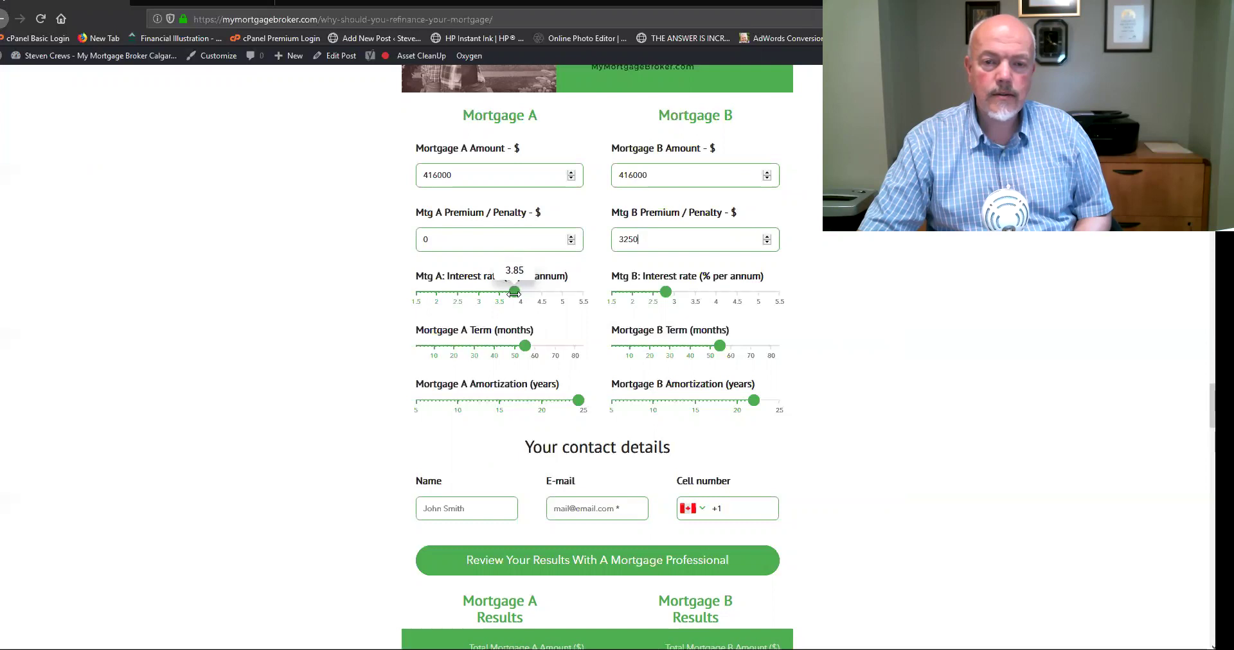
pyautogui.moveTo(515, 292)
pyautogui.mouseDown()
pyautogui.moveTo(516, 304)
pyautogui.moveTo(514, 291)
pyautogui.mouseUp()
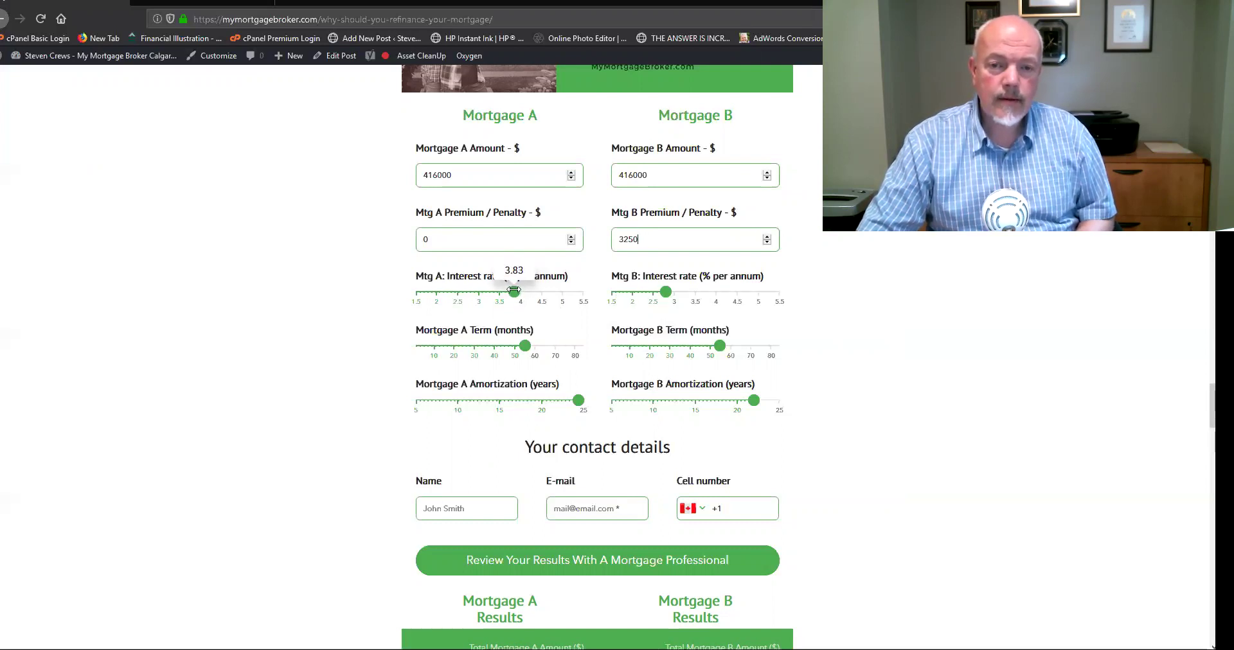
pyautogui.moveTo(514, 290); pyautogui.dragTo(514, 290)
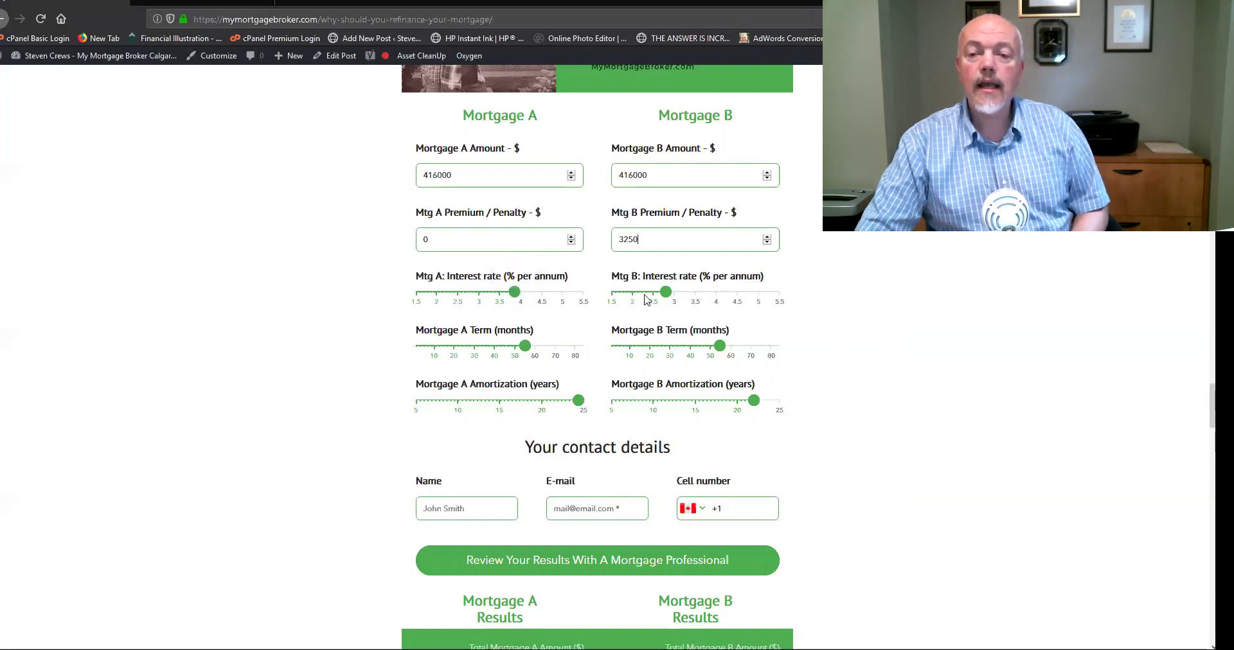
pyautogui.moveTo(667, 292); pyautogui.dragTo(667, 292)
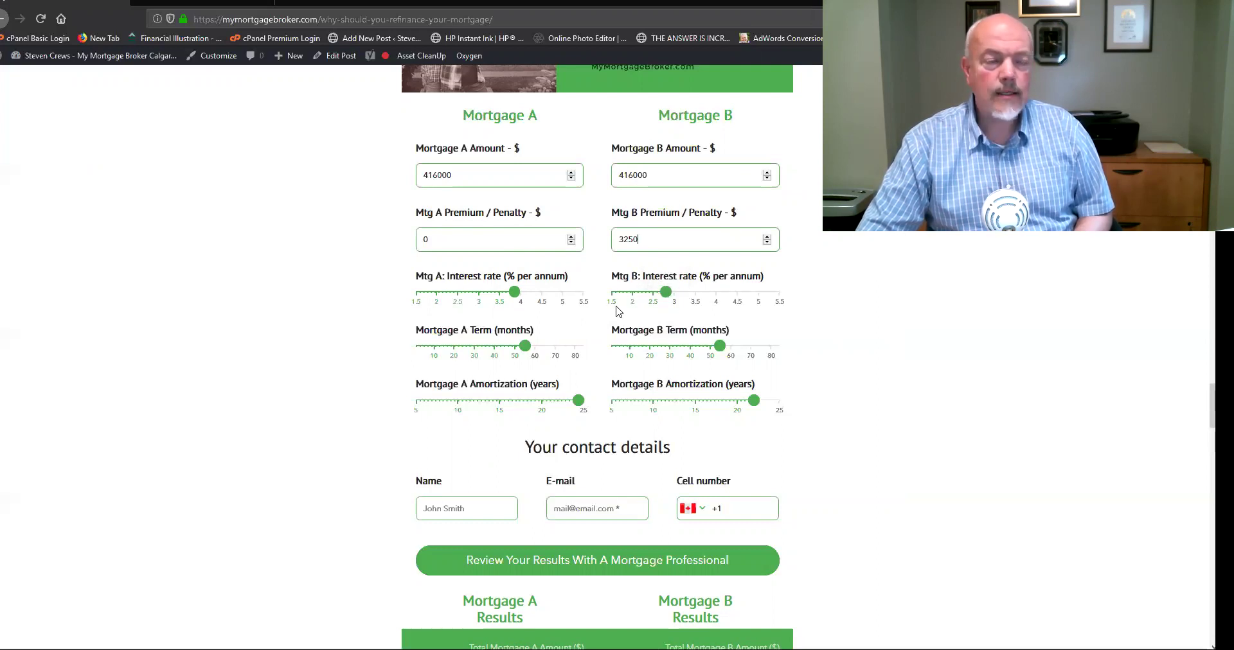
pyautogui.moveTo(666, 292)
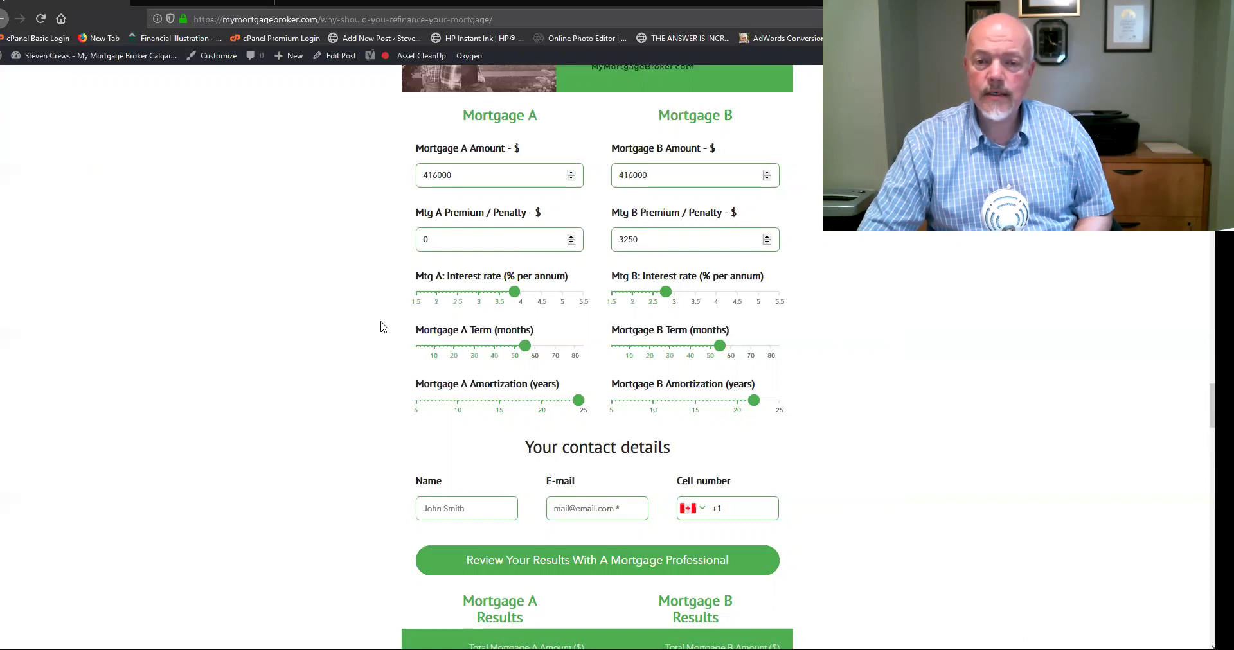
# Set both the Mortgage A and Mortgage B terms to 44 months.
pyautogui.moveTo(525, 347)
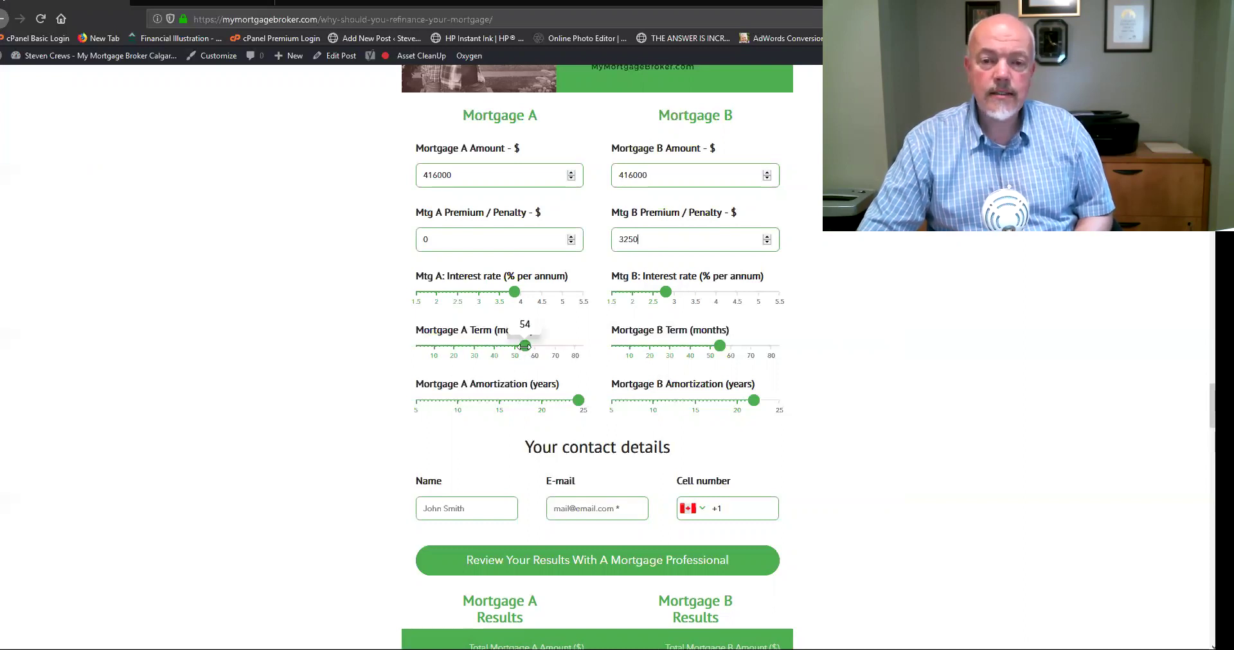
pyautogui.moveTo(525, 346); pyautogui.dragTo(505, 347)
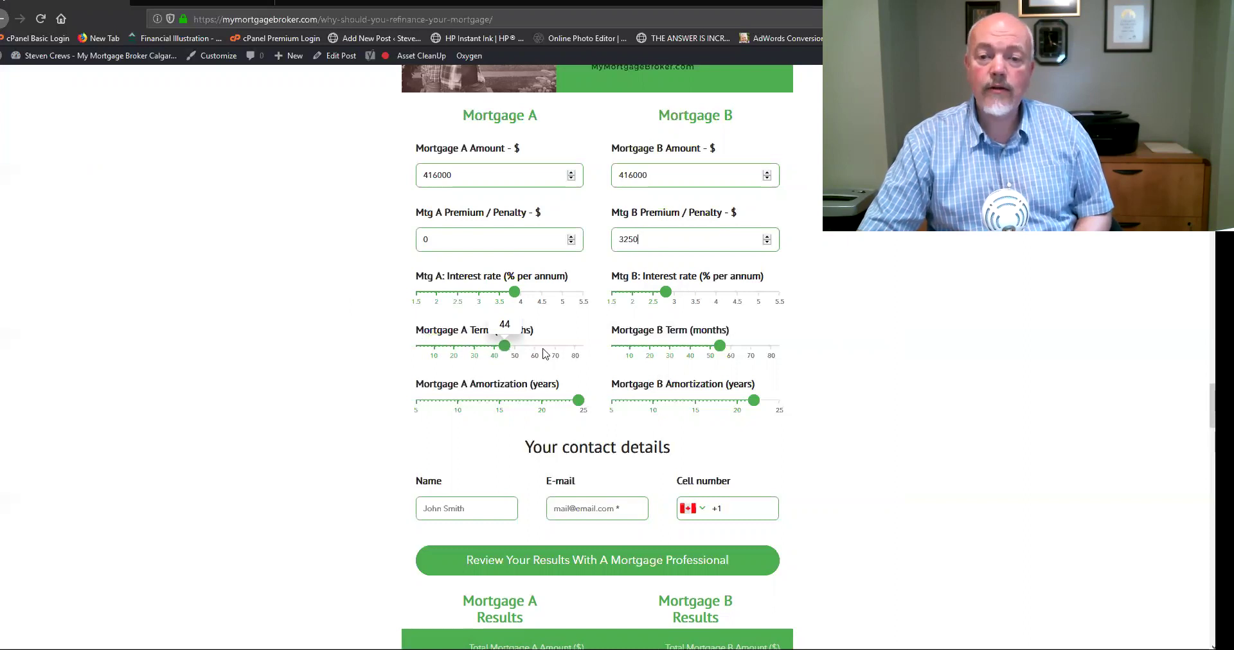
pyautogui.moveTo(720, 345)
pyautogui.moveTo(720, 346); pyautogui.dragTo(699, 347)
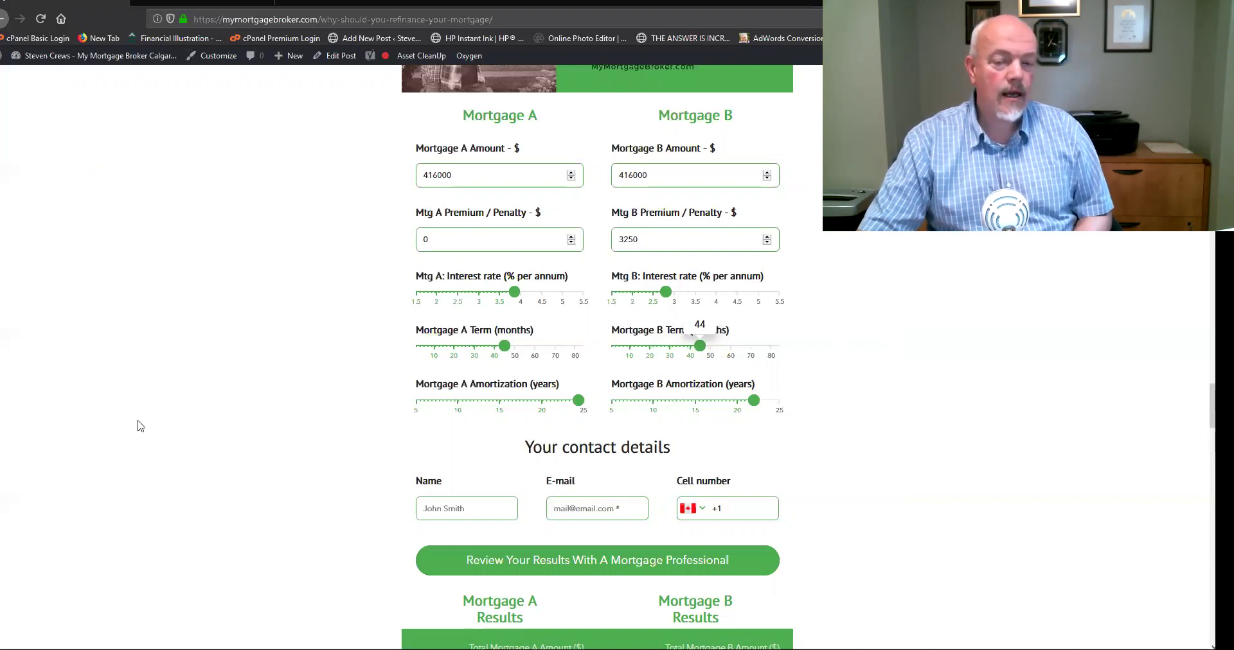
# Shorten the Mortgage A amortization to just under 24 years and check the monthly payment results.
pyautogui.click(577, 401)
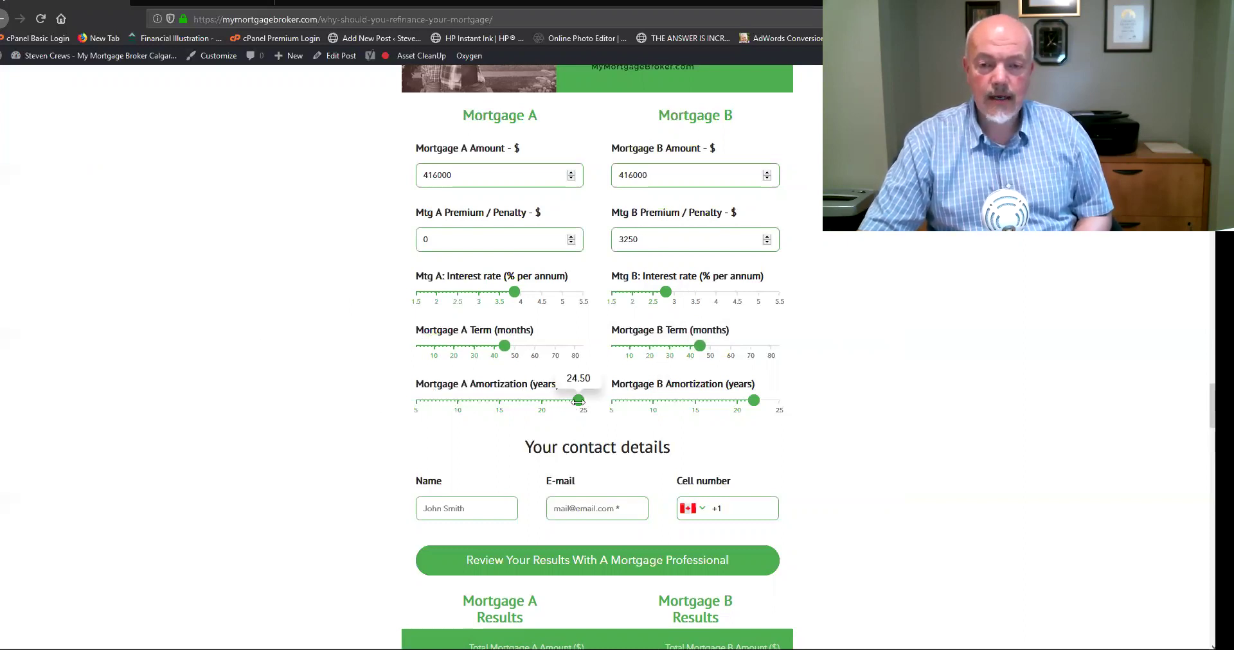
pyautogui.moveTo(578, 401); pyautogui.dragTo(572, 410)
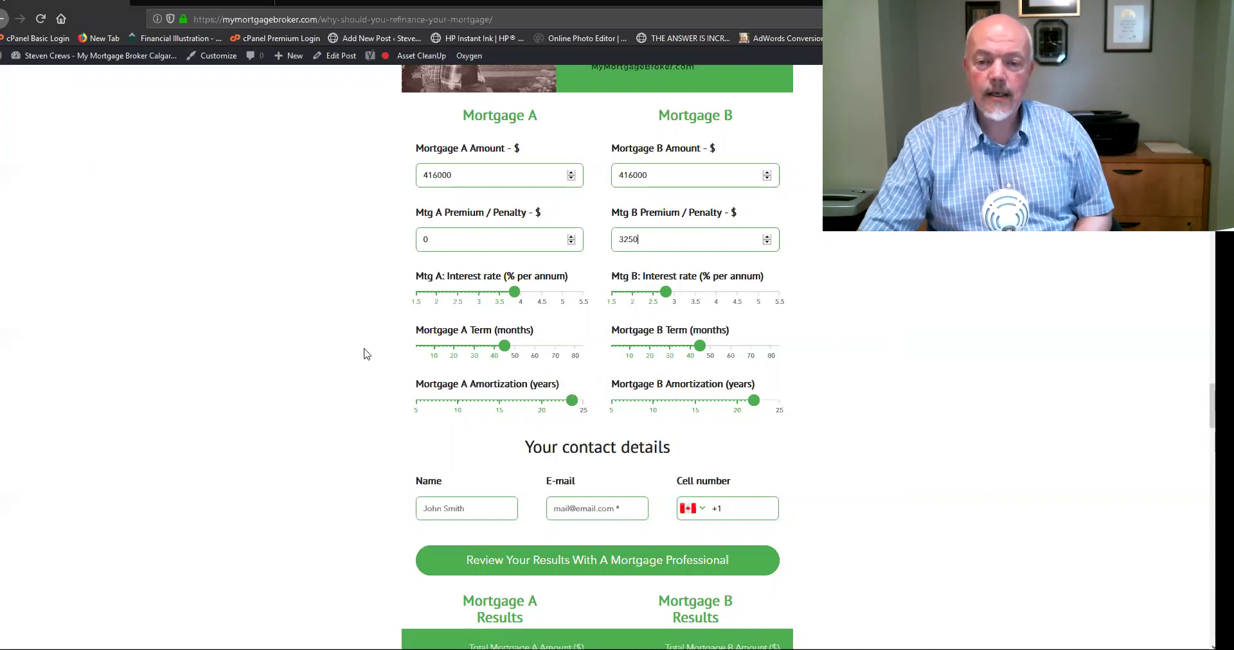
pyautogui.scroll(-3, 361, 348)
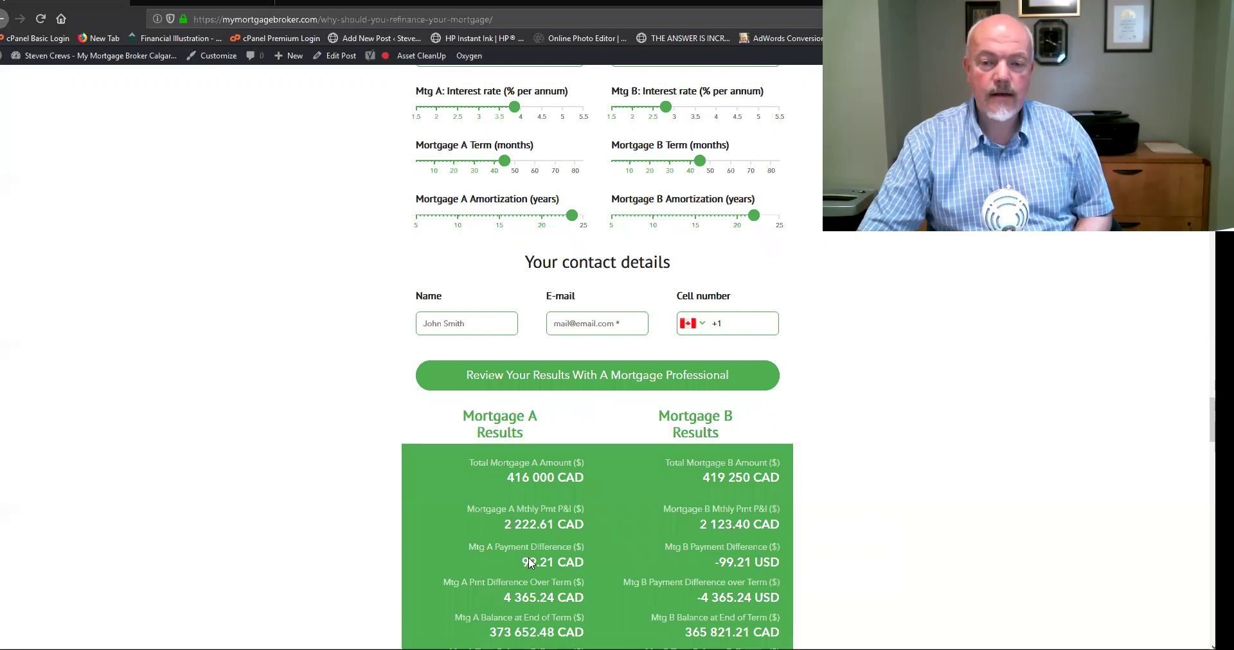
# Shorten the Mortgage B amortization to just under 21 years to nearly match the monthly payments, and compare the end-of-term balances.
pyautogui.moveTo(753, 216)
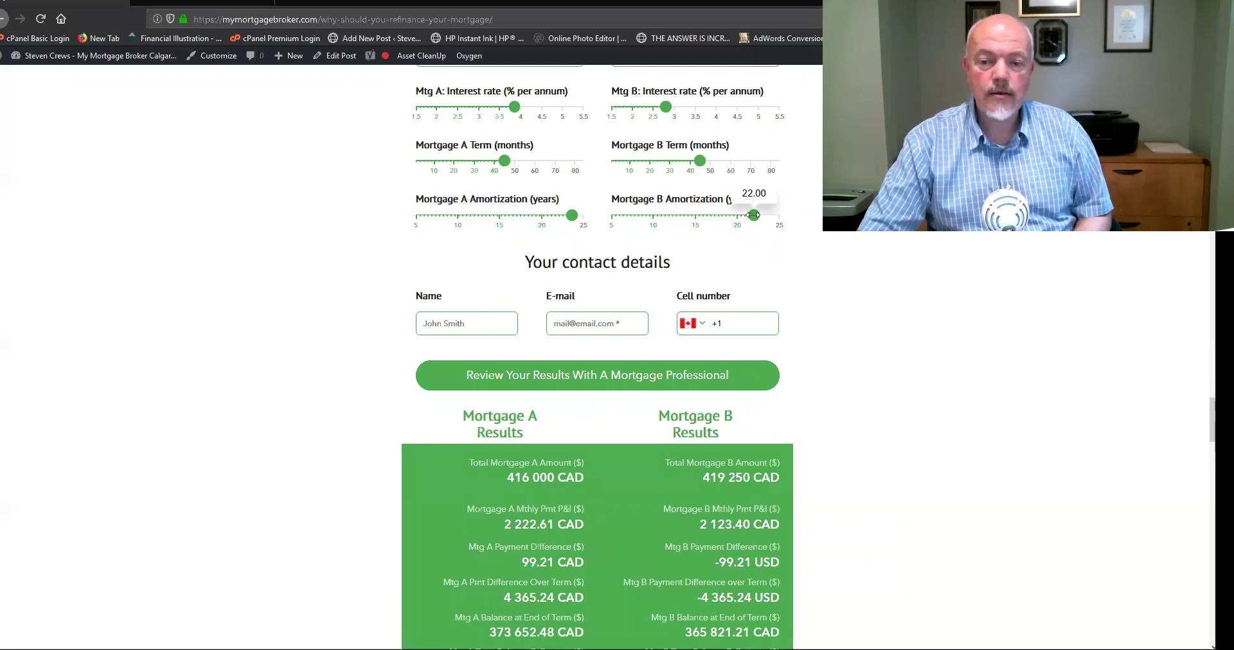
pyautogui.moveTo(753, 216); pyautogui.dragTo(747, 215)
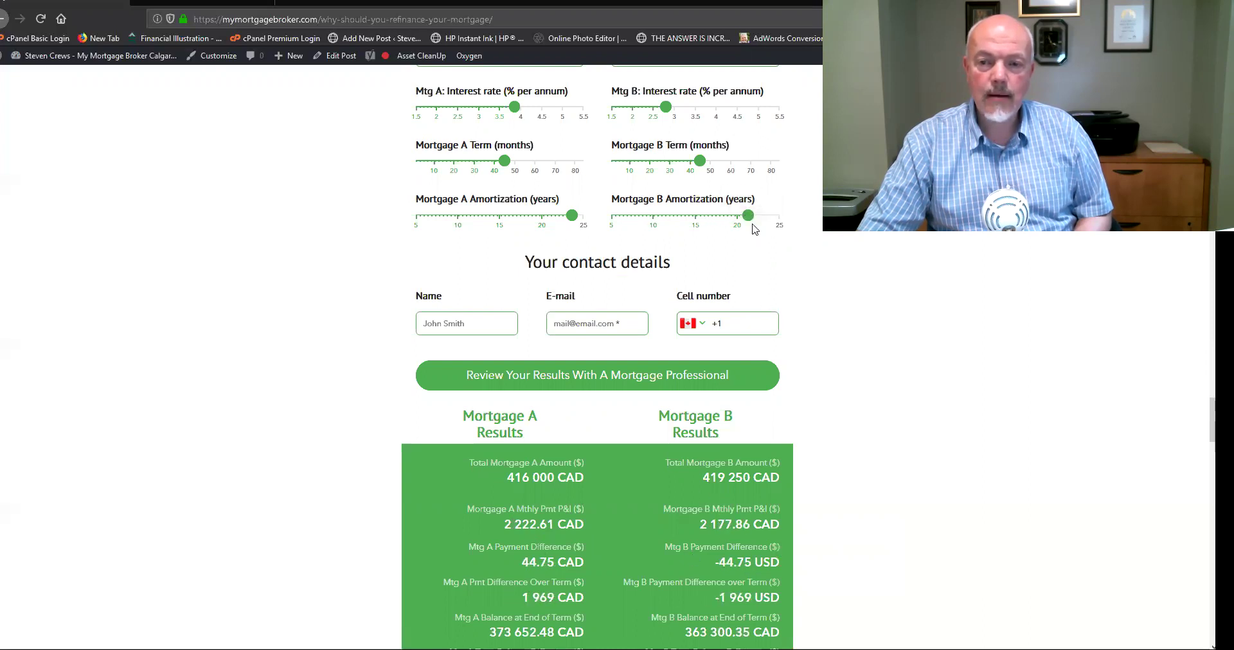
pyautogui.moveTo(748, 215); pyautogui.dragTo(743, 218)
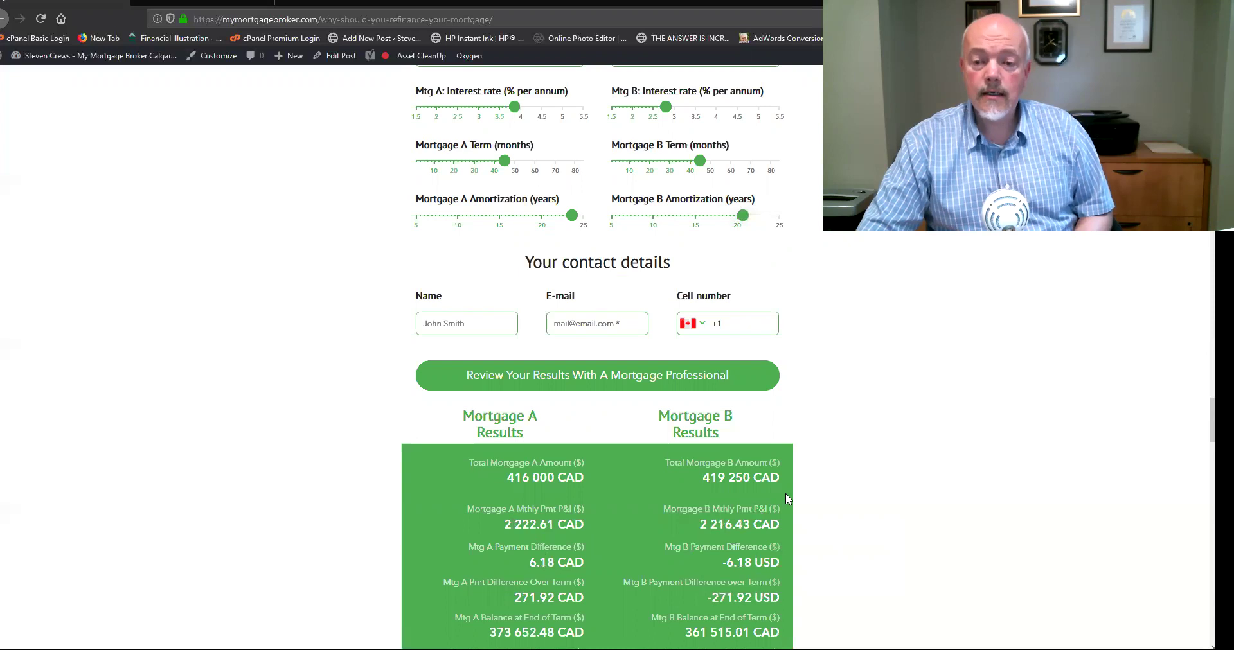
pyautogui.moveTo(571, 215)
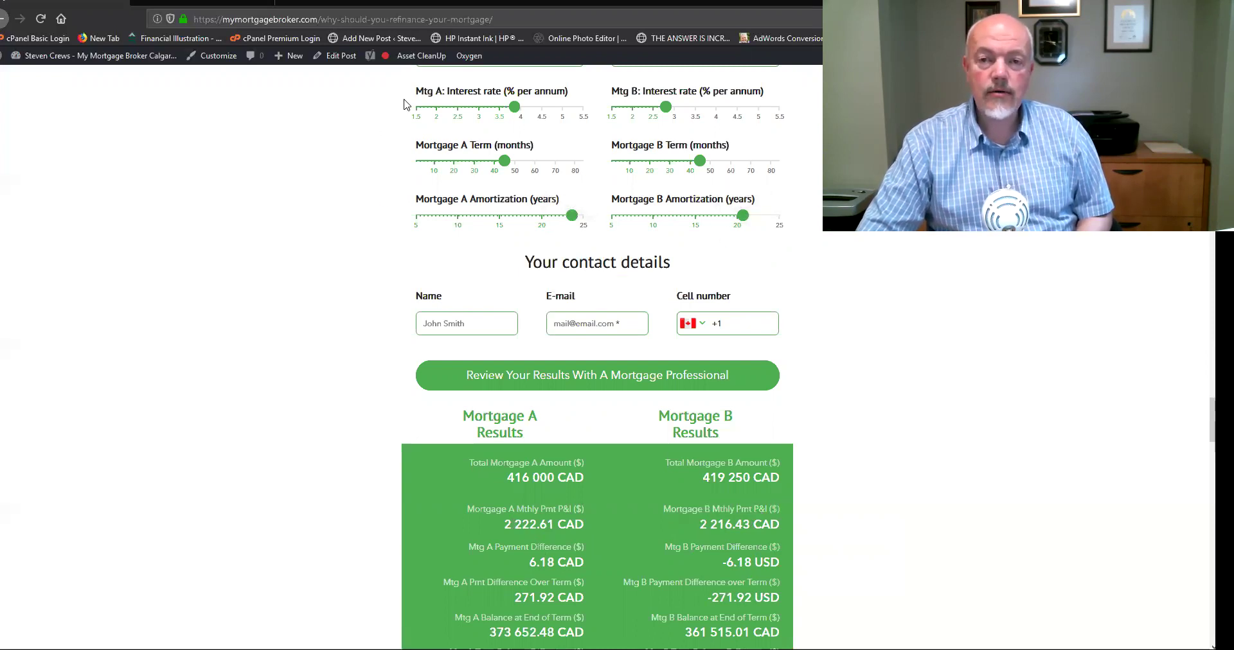
pyautogui.moveTo(743, 216)
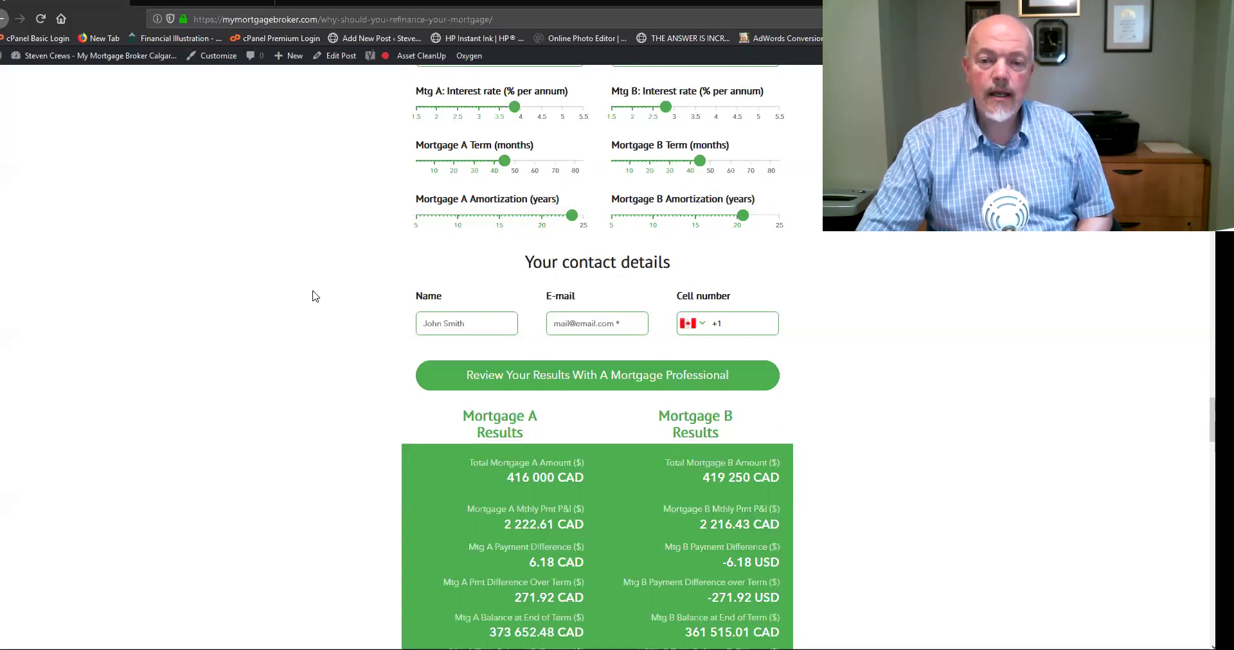
pyautogui.scroll(-2, 312, 295)
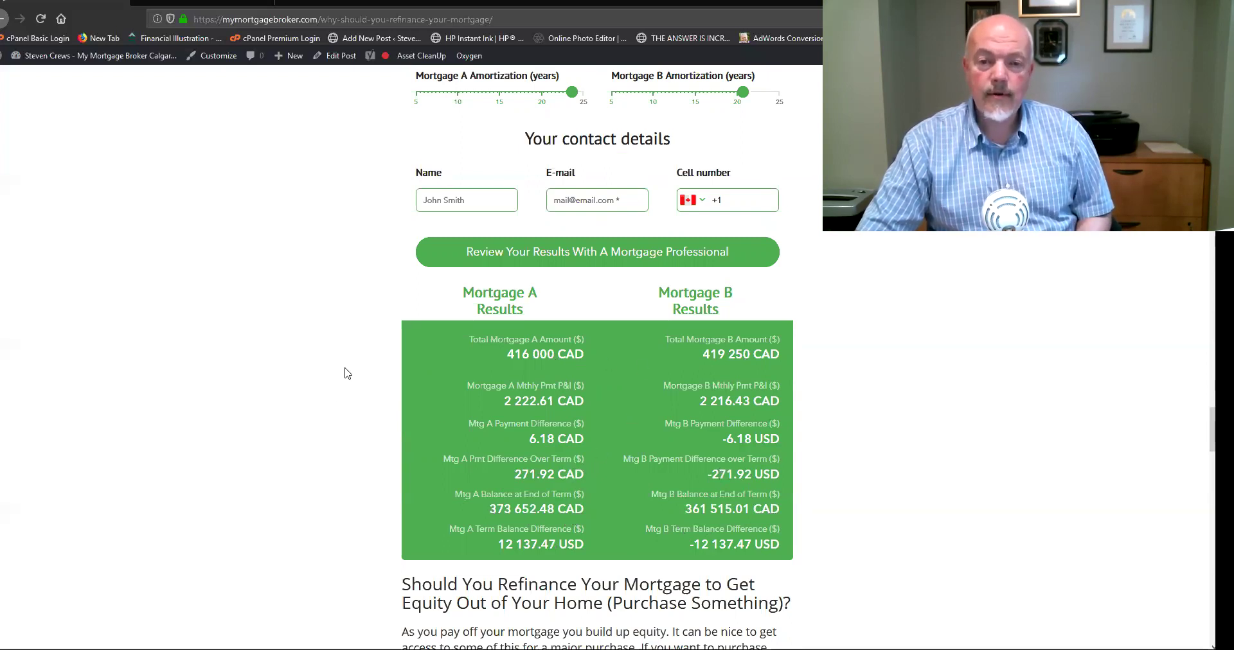
pyautogui.scroll(1, 360, 370)
pyautogui.scroll(1, 365, 370)
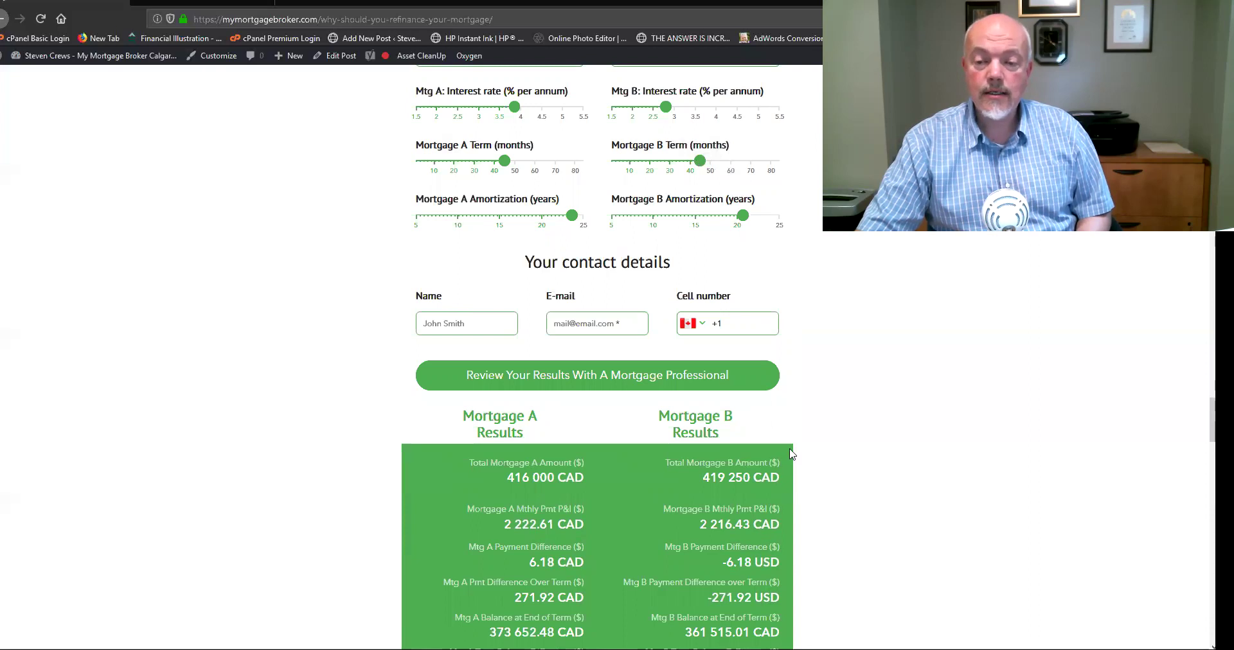
# Shorten both mortgage terms to 18 months and then 15 months, comparing the term balance differences.
pyautogui.scroll(-1, 802, 347)
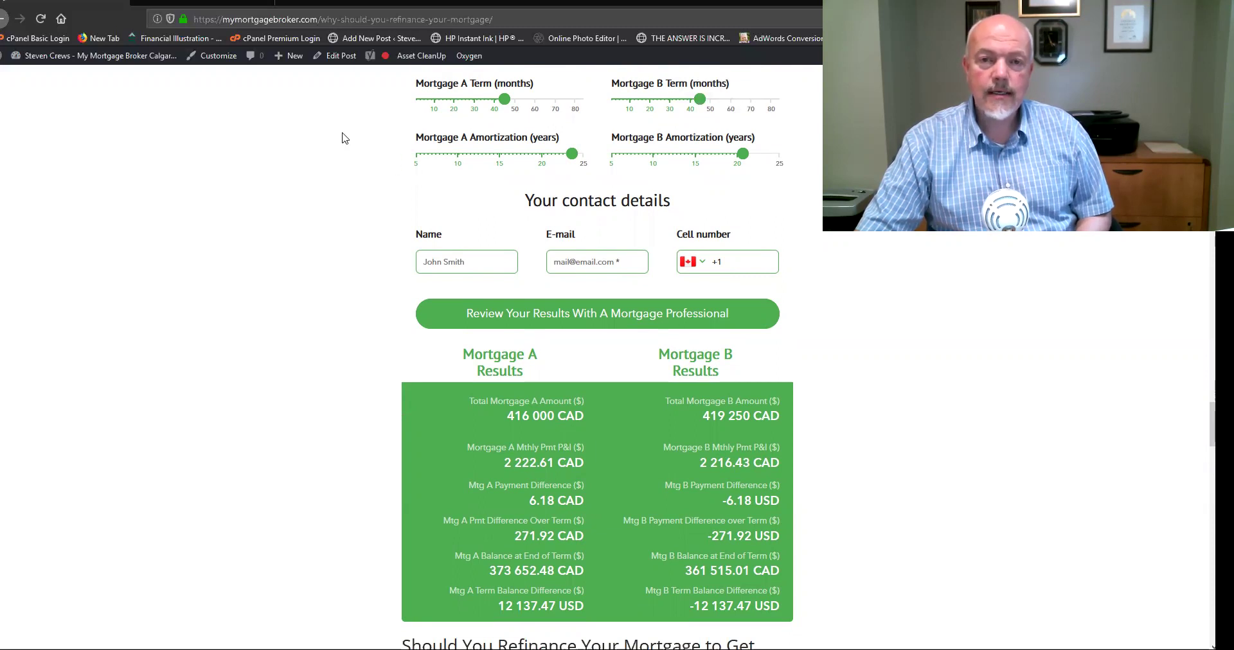
pyautogui.moveTo(502, 103); pyautogui.dragTo(453, 101)
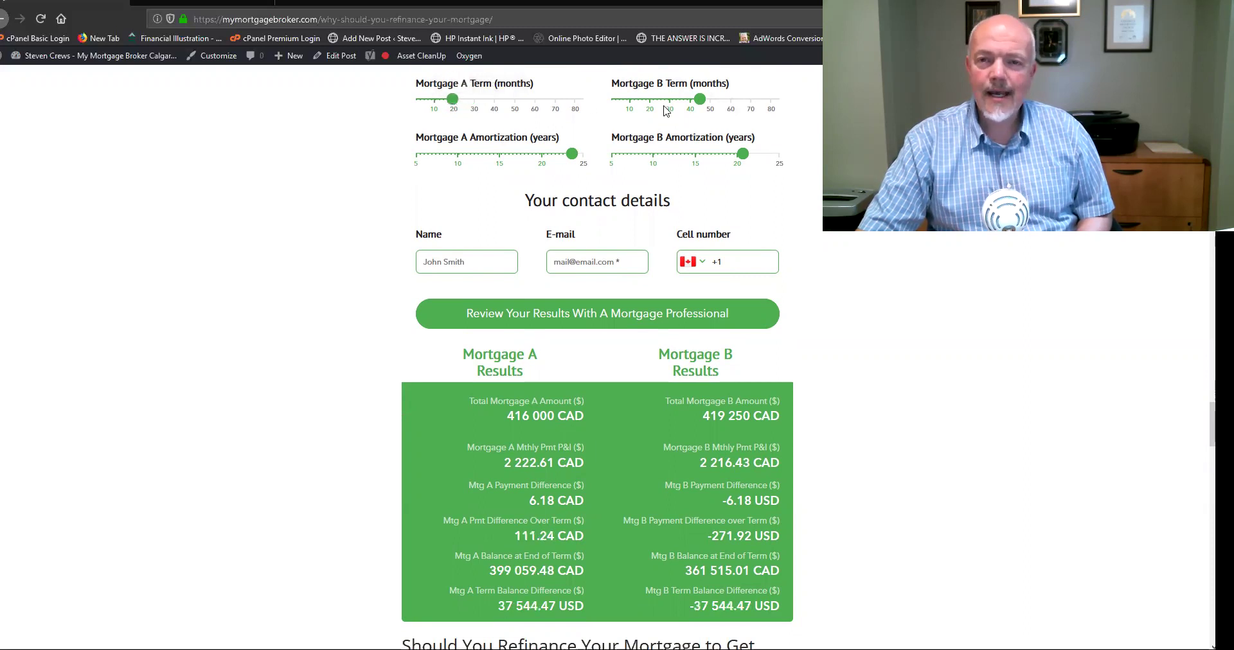
pyautogui.moveTo(699, 100); pyautogui.dragTo(645, 100)
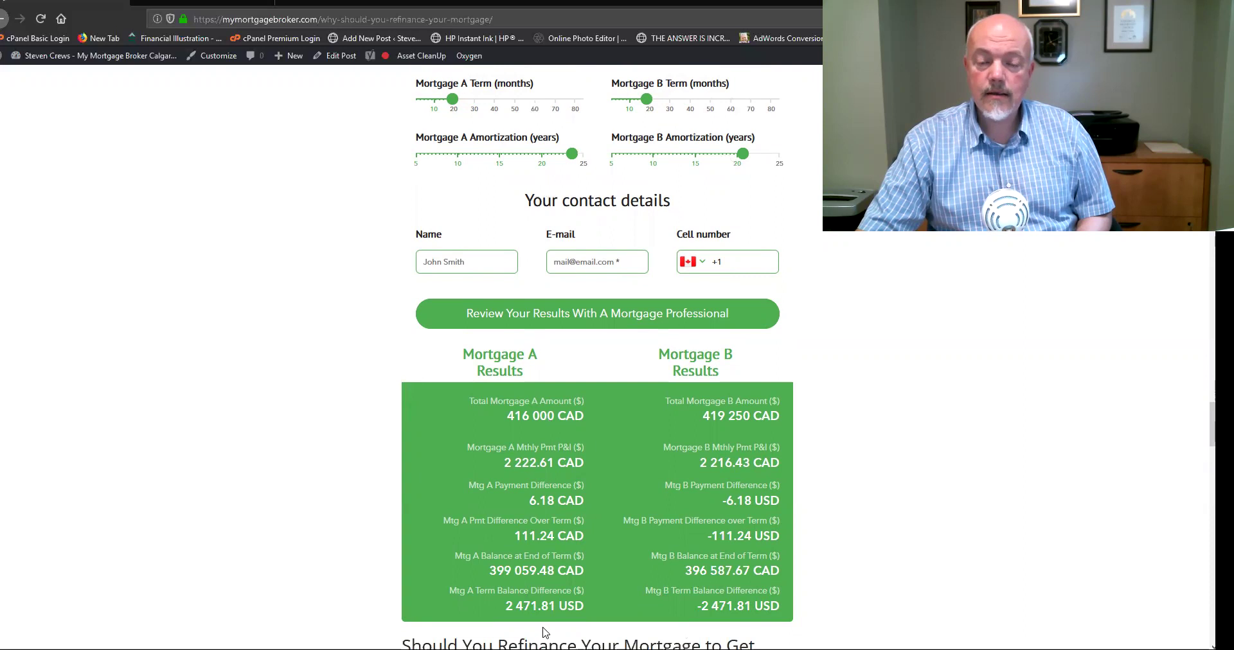
pyautogui.moveTo(457, 107); pyautogui.dragTo(445, 101)
pyautogui.moveTo(647, 101); pyautogui.dragTo(640, 101)
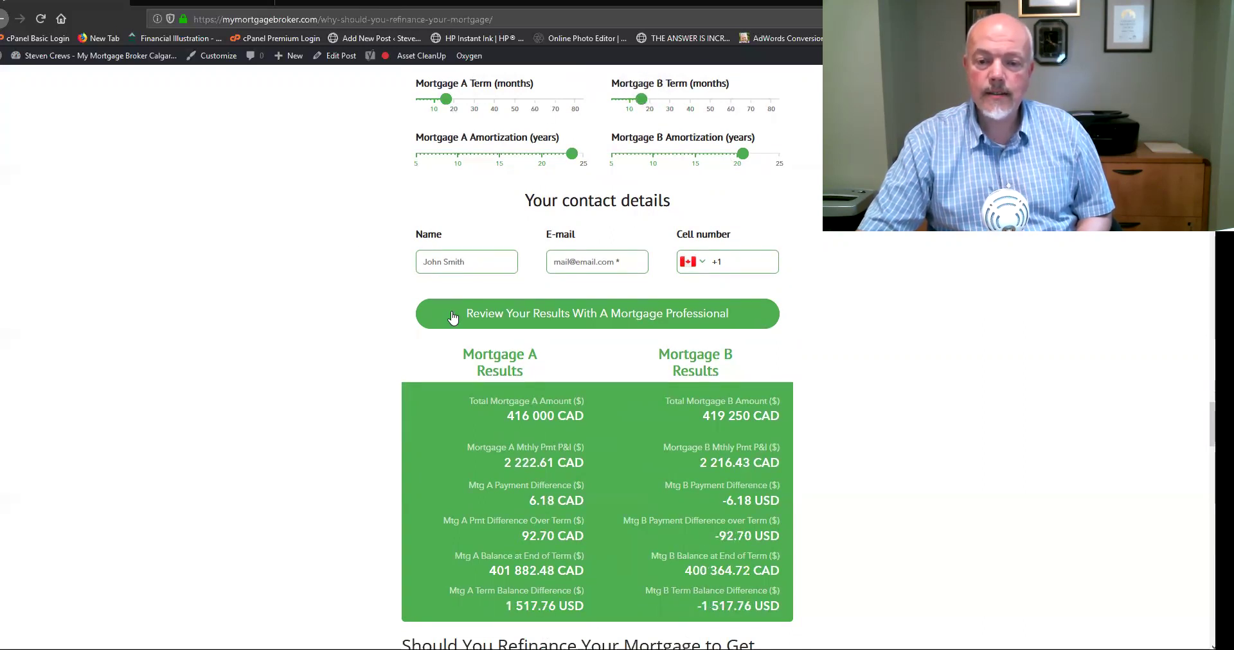
# Reduce both mortgage terms to 11 months to look for the break-even point.
pyautogui.moveTo(446, 101); pyautogui.dragTo(439, 101)
pyautogui.moveTo(632, 100)
pyautogui.moveTo(632, 100); pyautogui.dragTo(633, 99)
# Try both mortgage terms at 13 months, set them back to 11 months, and compare the term balance differences.
pyautogui.moveTo(436, 102); pyautogui.dragTo(443, 99)
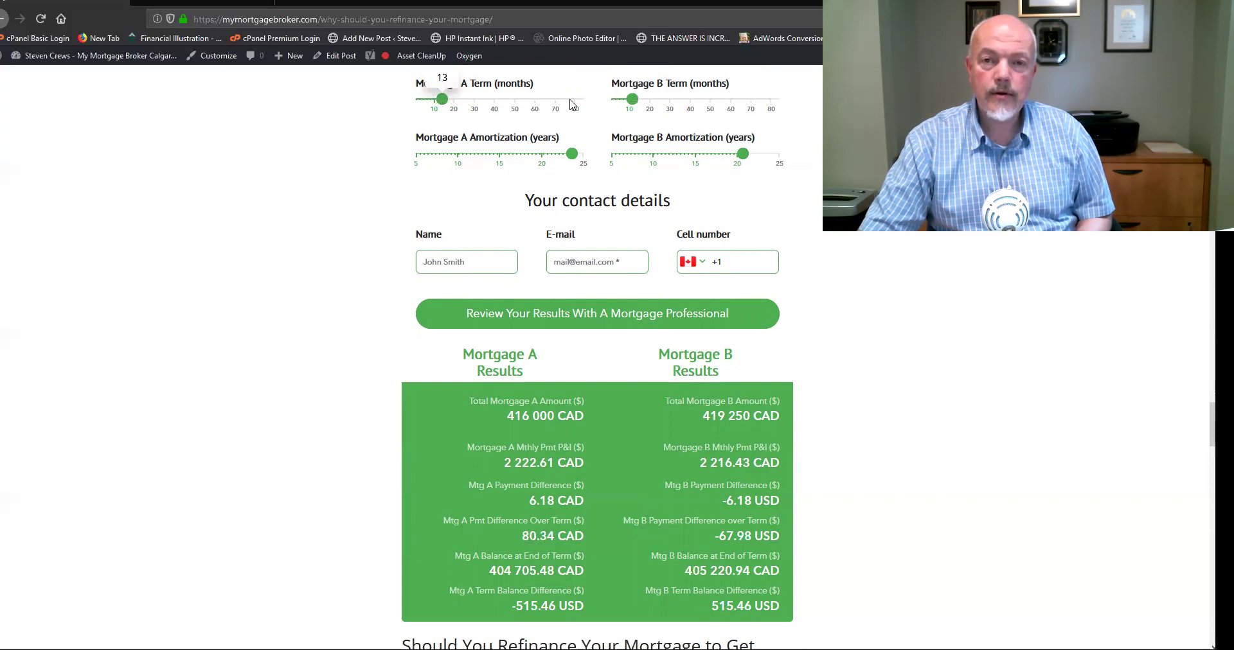
pyautogui.moveTo(635, 100); pyautogui.dragTo(637, 100)
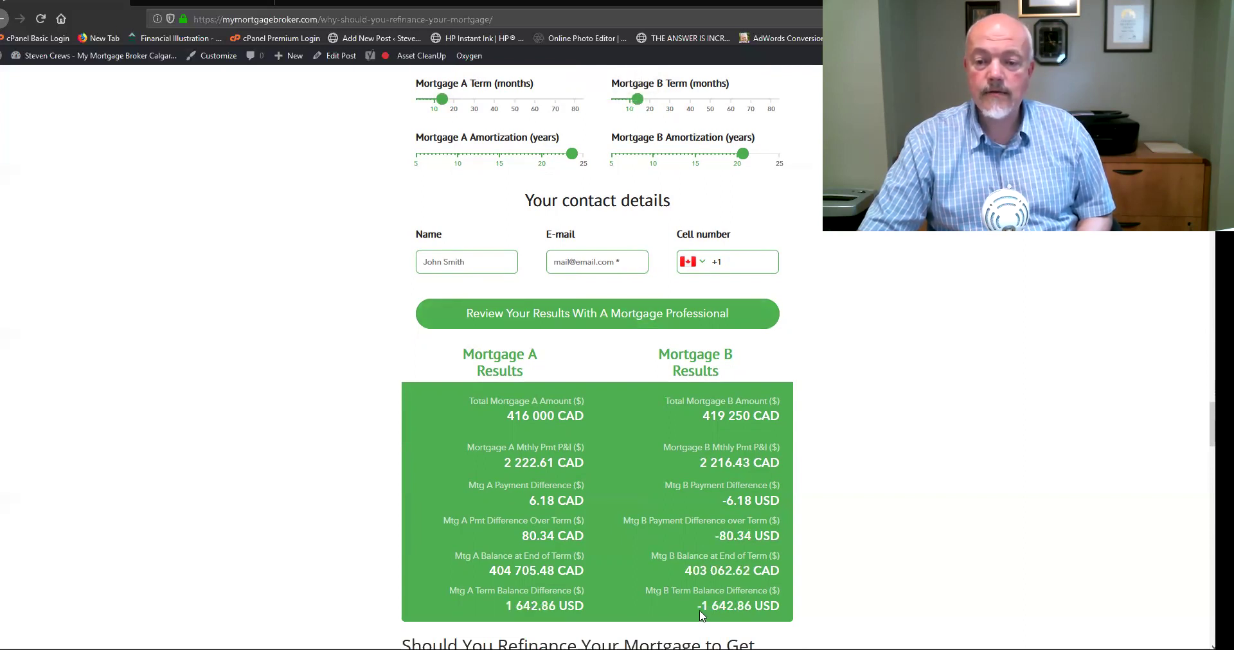
pyautogui.moveTo(442, 99); pyautogui.dragTo(437, 99)
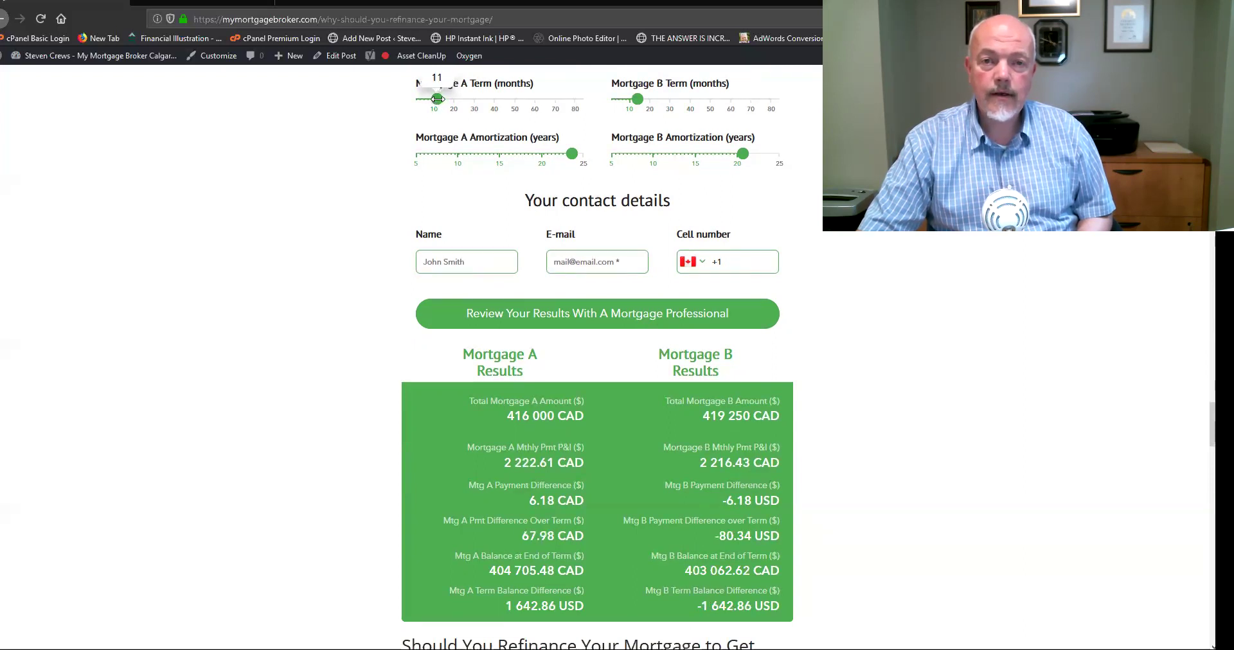
pyautogui.moveTo(638, 98); pyautogui.dragTo(633, 100)
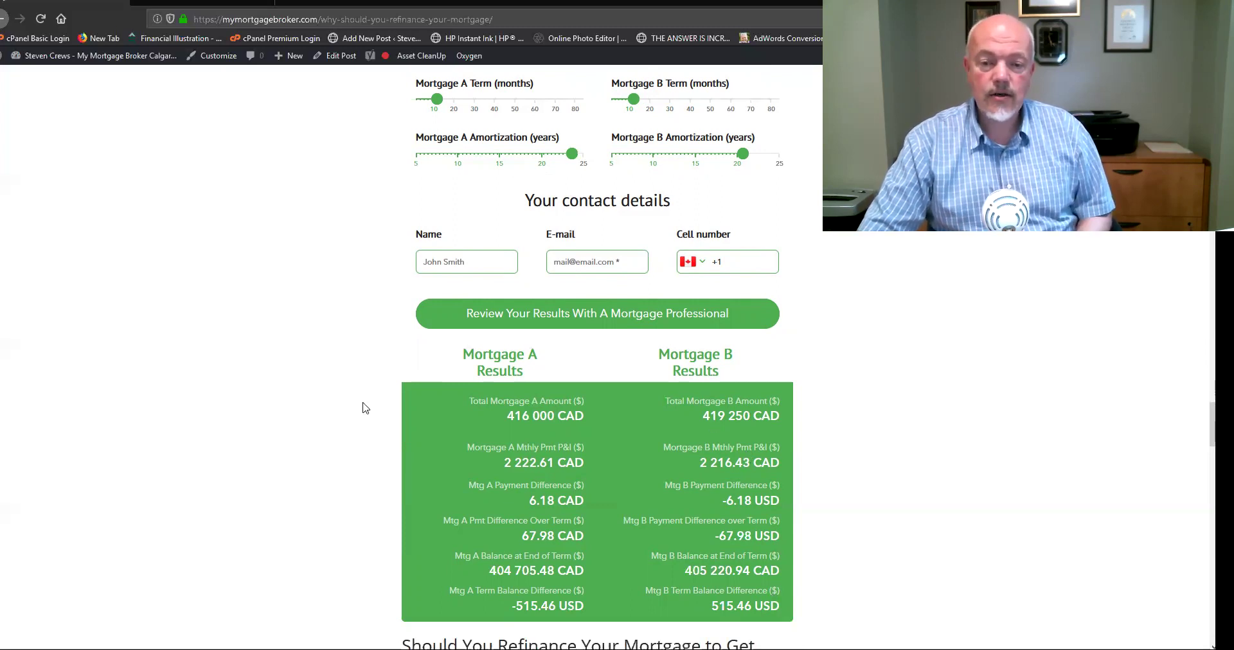
pyautogui.scroll(-1, 365, 408)
pyautogui.scroll(1, 366, 407)
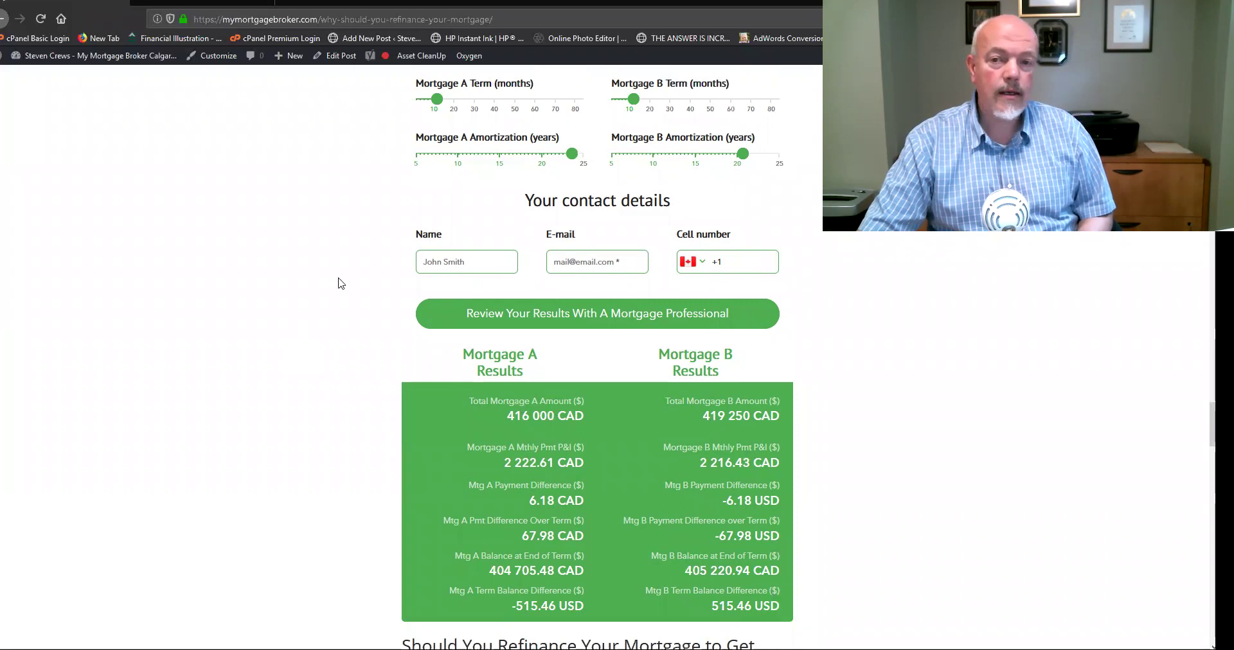
# Set the Mortgage B premium/penalty to 5250 and compare the payment and term balance differences.
pyautogui.scroll(3, 809, 305)
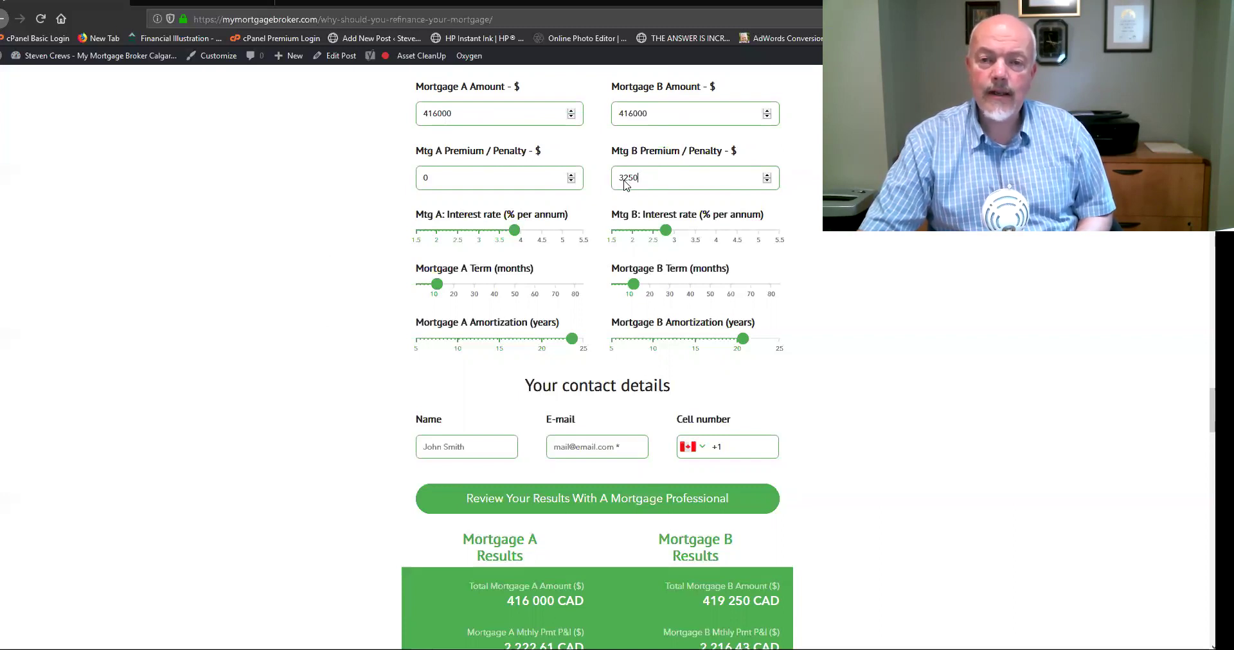
pyautogui.moveTo(623, 181); pyautogui.dragTo(612, 182)
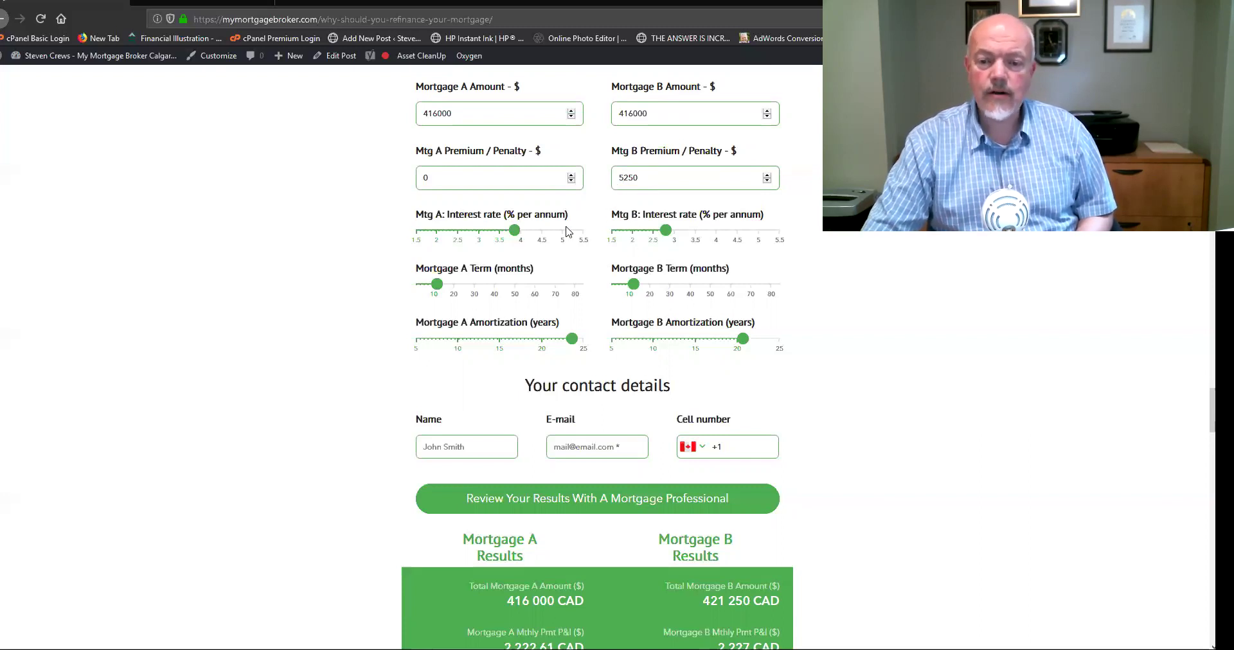
pyautogui.scroll(-3, 760, 385)
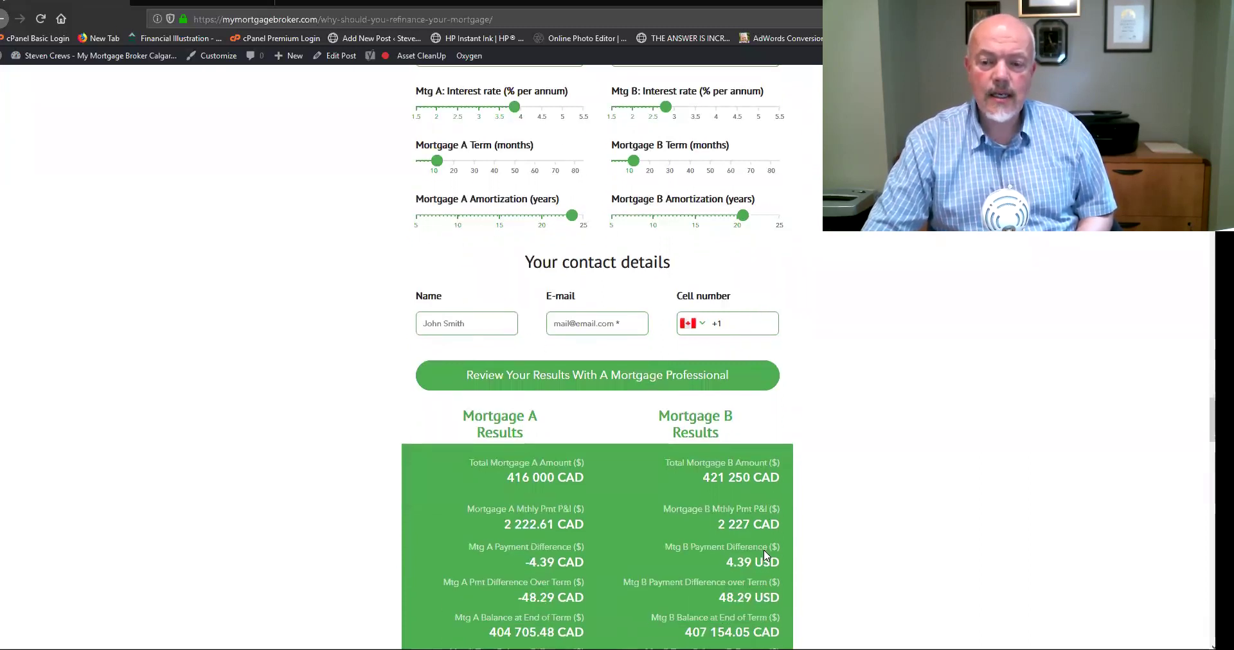
pyautogui.scroll(-1, 752, 575)
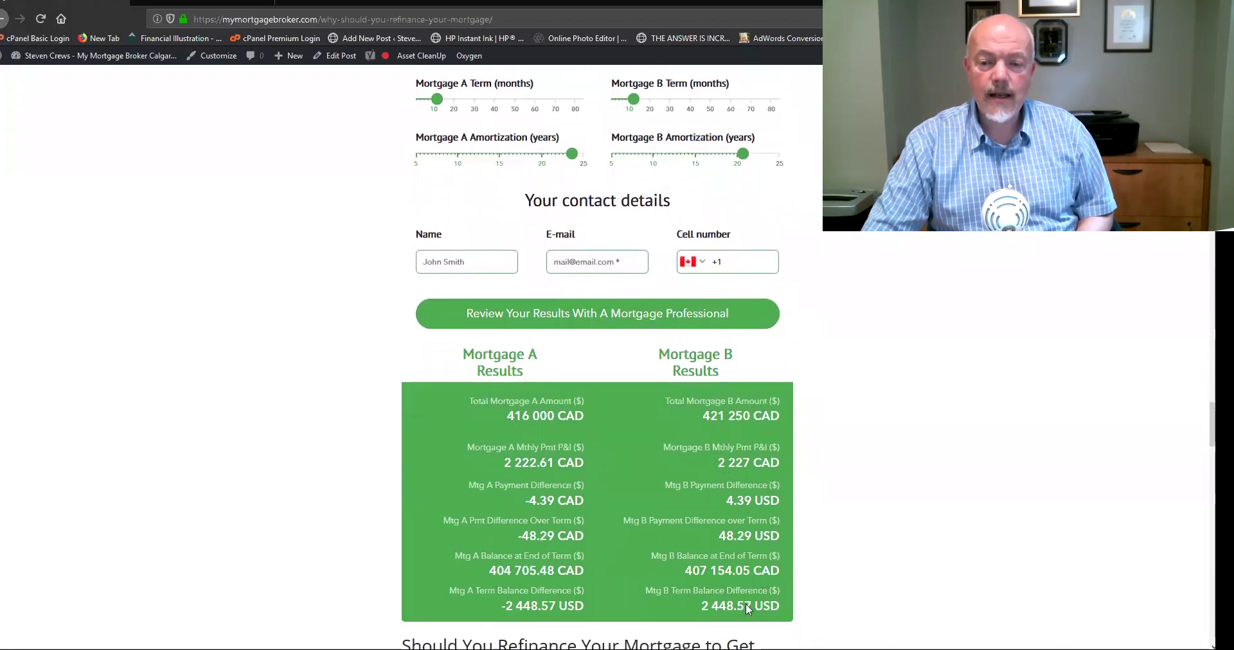
# Raise both mortgage terms to 12 months and compare the payment and term balance differences.
pyautogui.scroll(4, 347, 321)
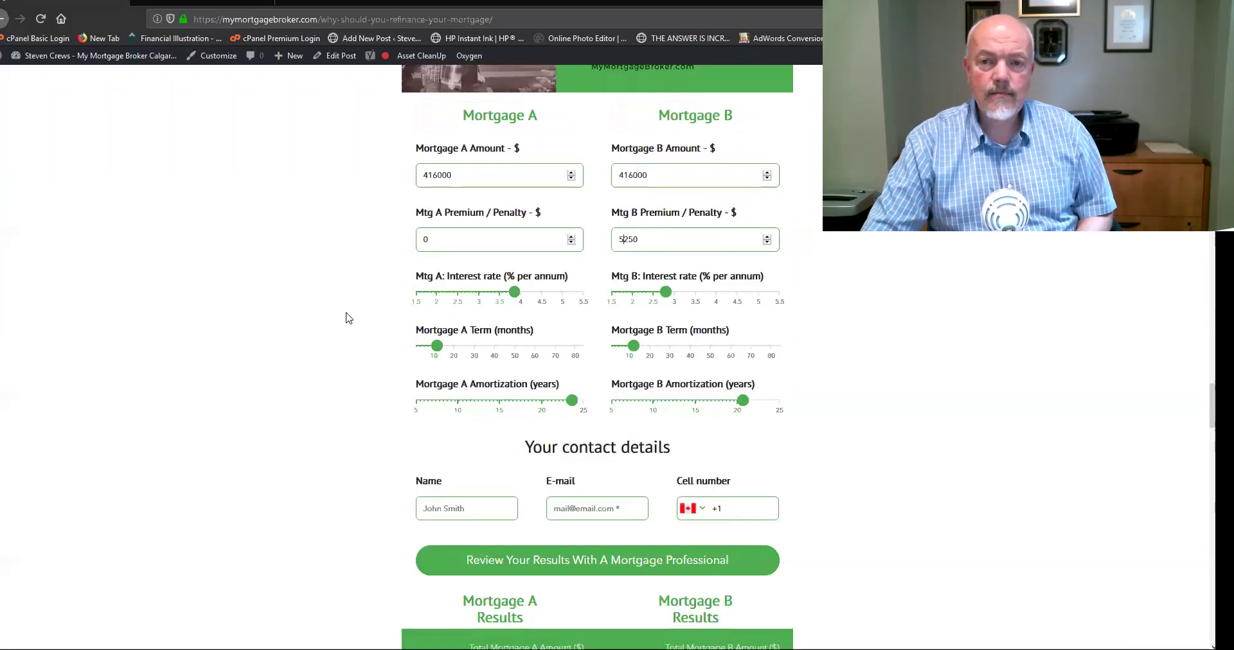
pyautogui.scroll(-2, 722, 295)
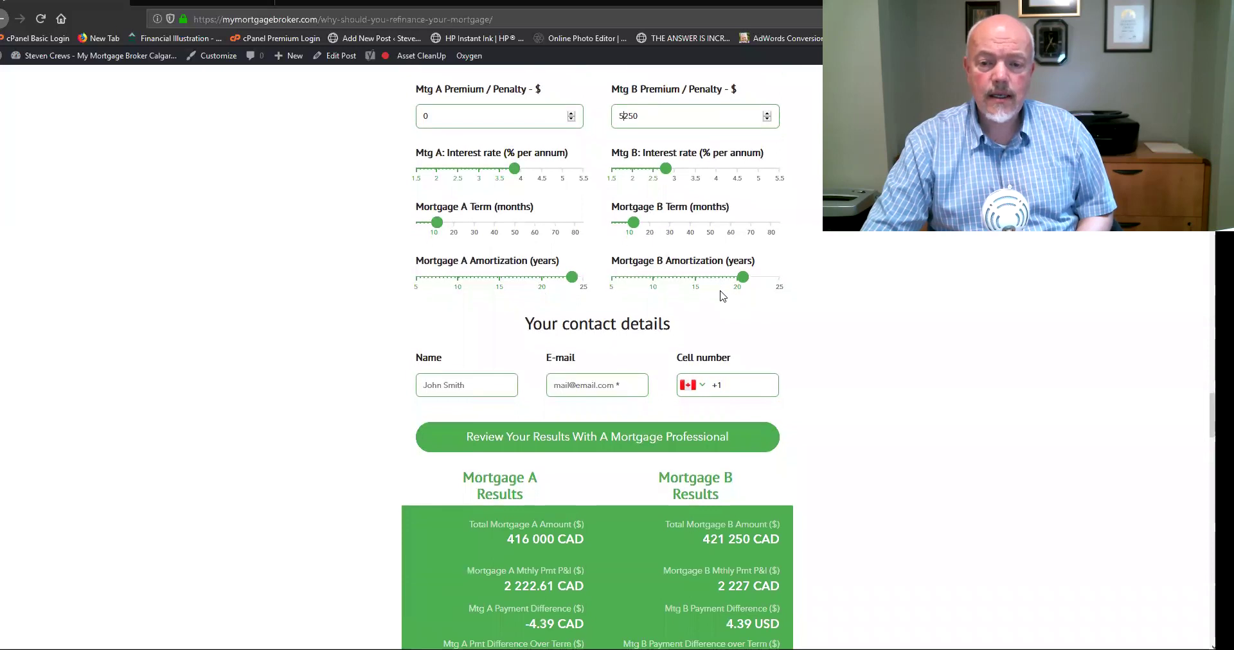
pyautogui.scroll(-1, 757, 502)
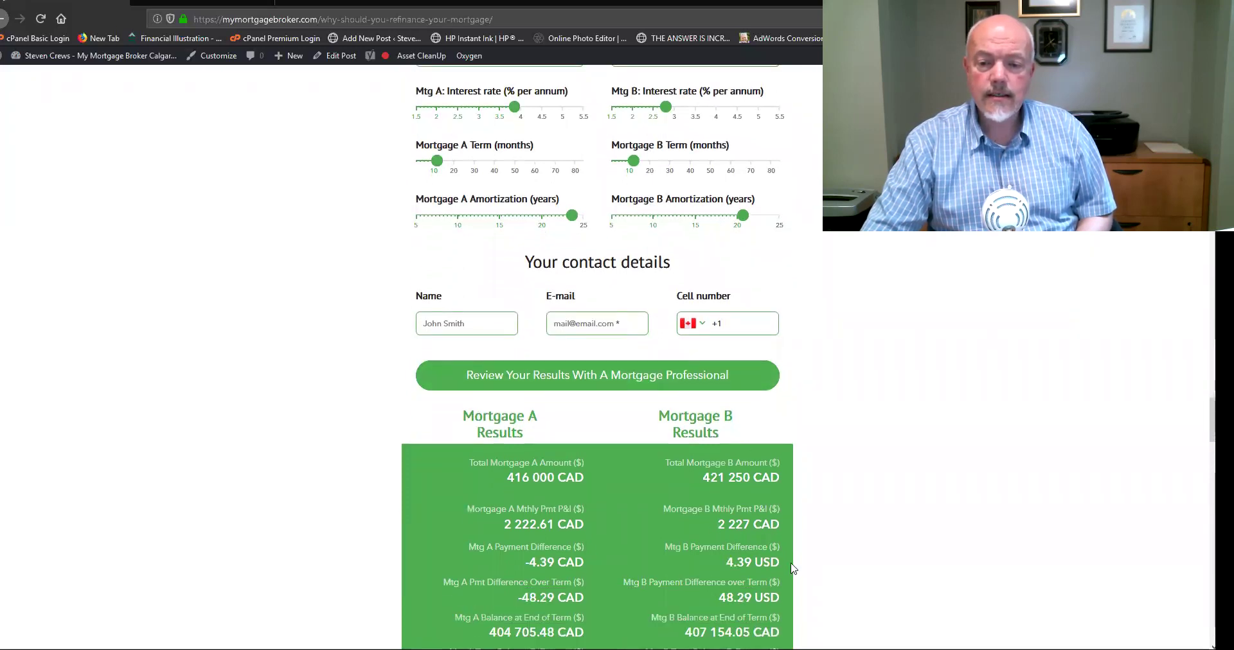
pyautogui.scroll(-2, 776, 546)
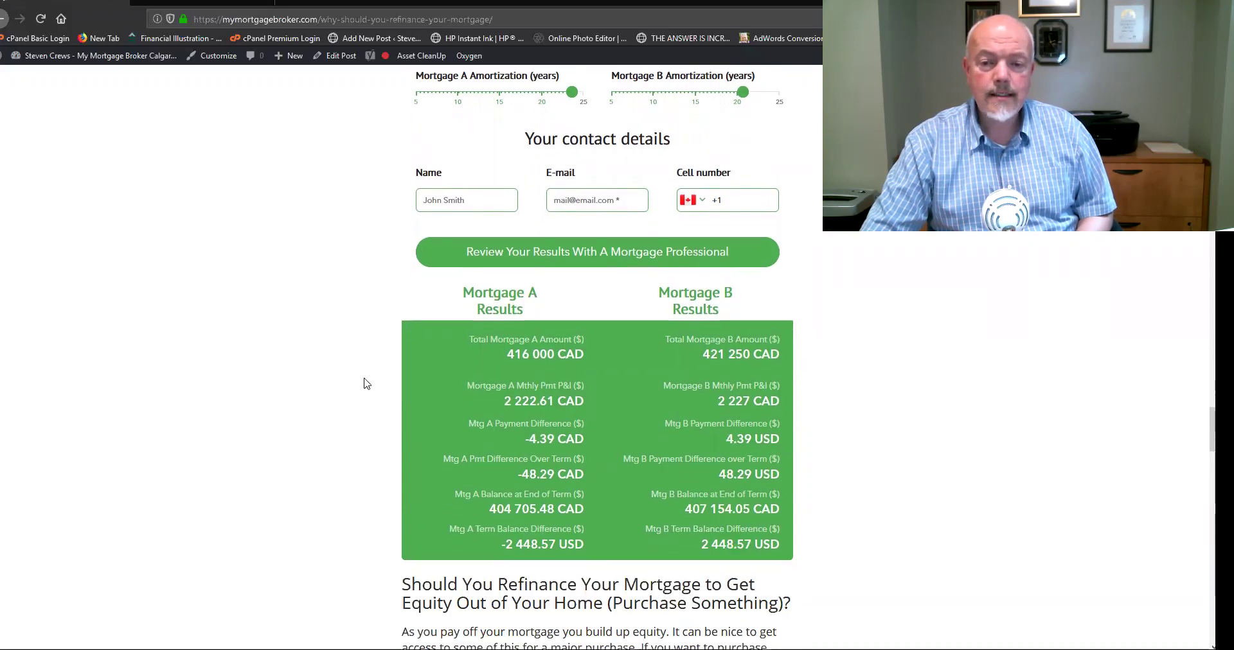
pyautogui.scroll(4, 363, 383)
pyautogui.moveTo(438, 283)
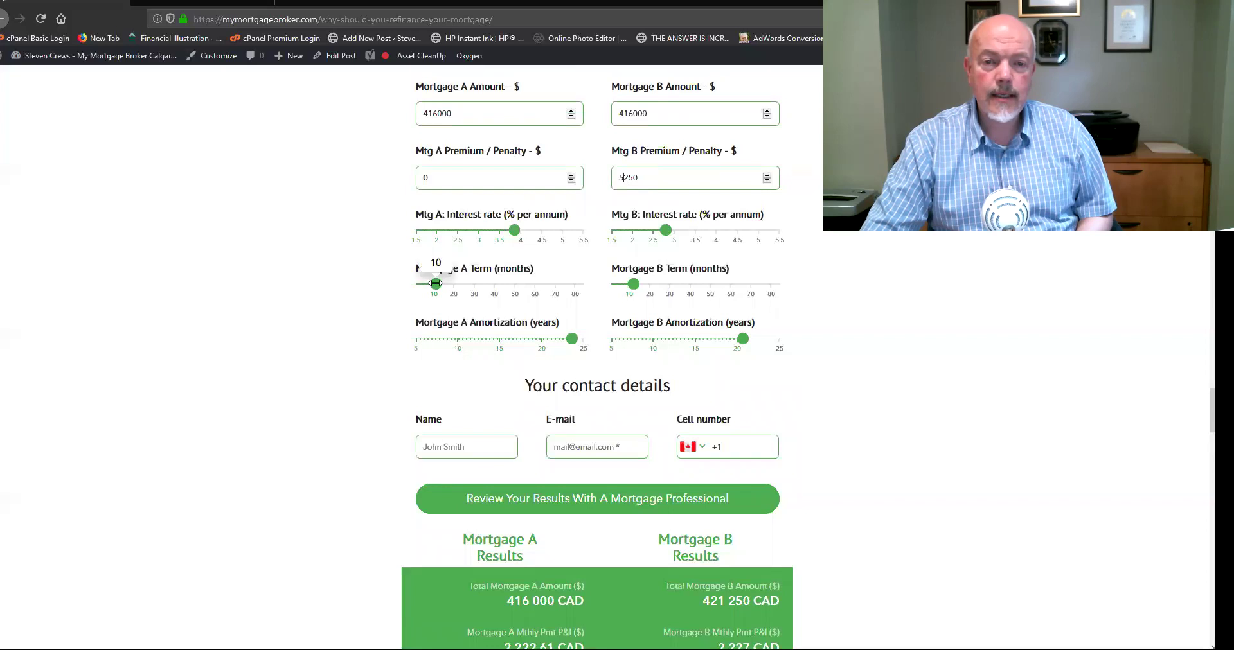
pyautogui.moveTo(634, 283)
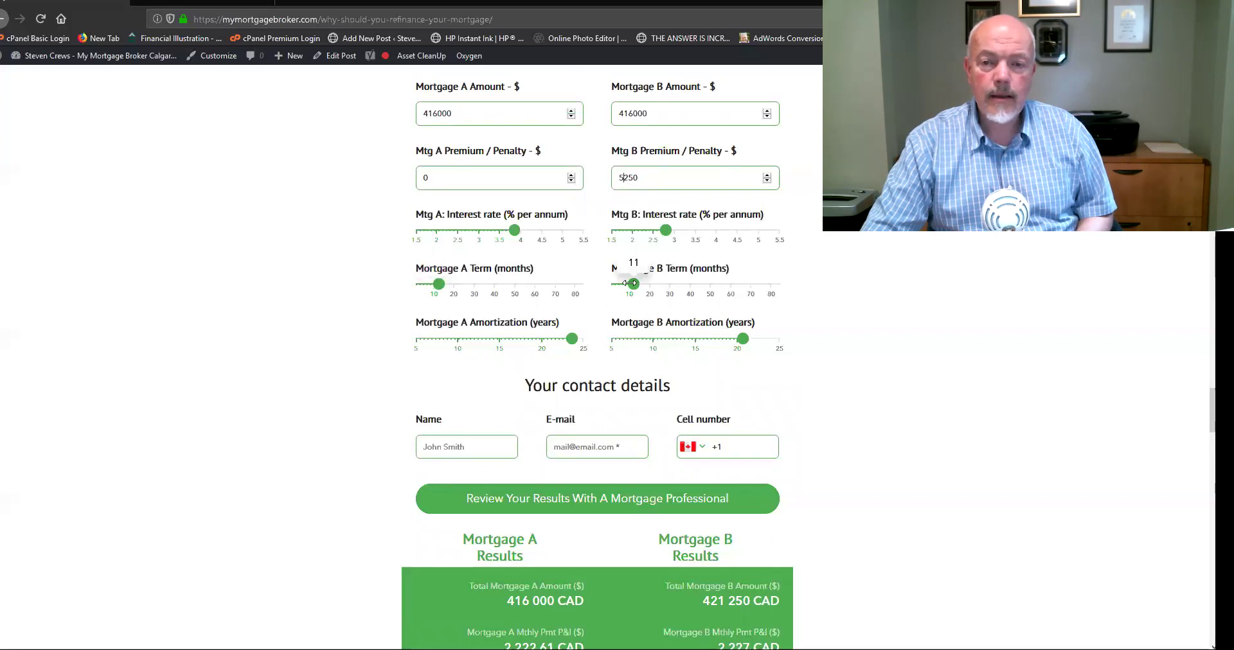
pyautogui.scroll(-4, 328, 330)
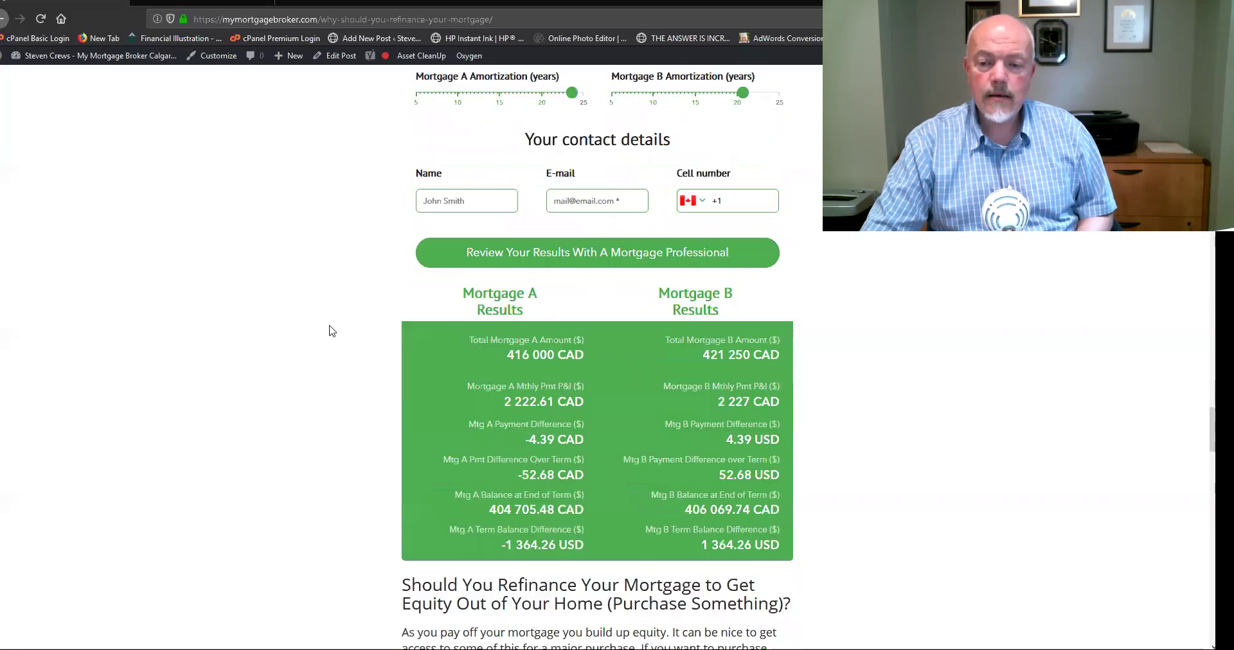
# Extend both mortgage terms to 15 months and then 18 months, comparing the term balance differences.
pyautogui.scroll(2, 441, 257)
pyautogui.moveTo(439, 161); pyautogui.dragTo(445, 160)
pyautogui.moveTo(635, 160); pyautogui.dragTo(640, 157)
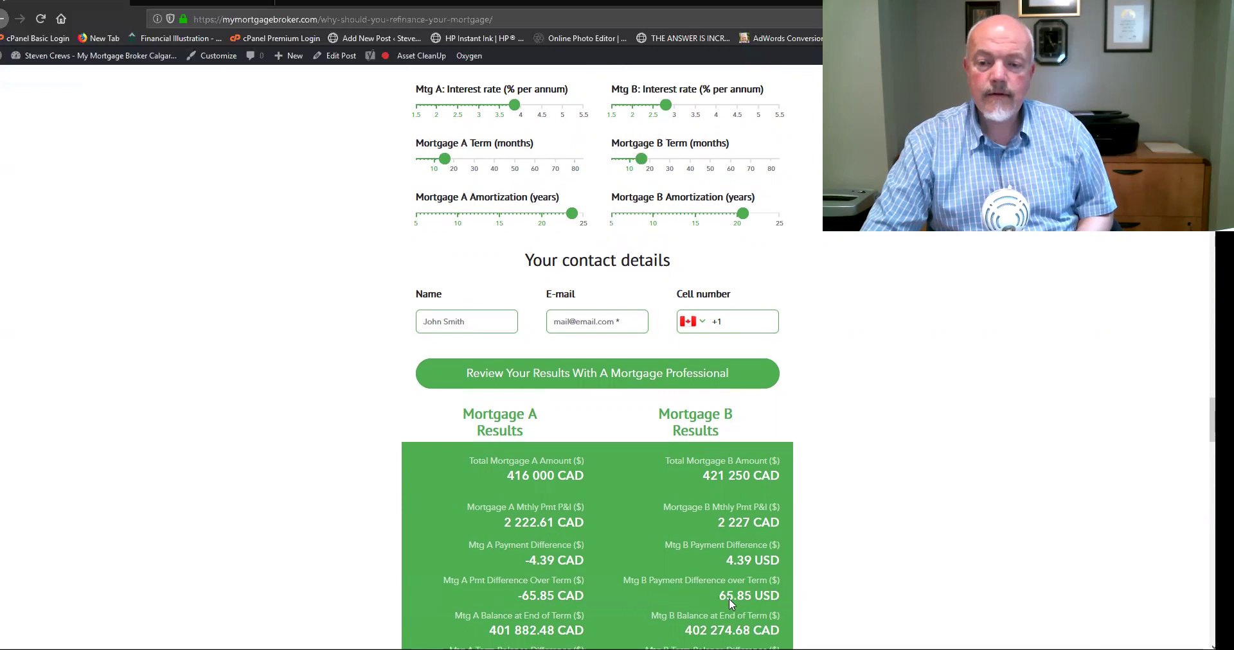
pyautogui.scroll(-1, 729, 598)
pyautogui.moveTo(445, 99); pyautogui.dragTo(449, 99)
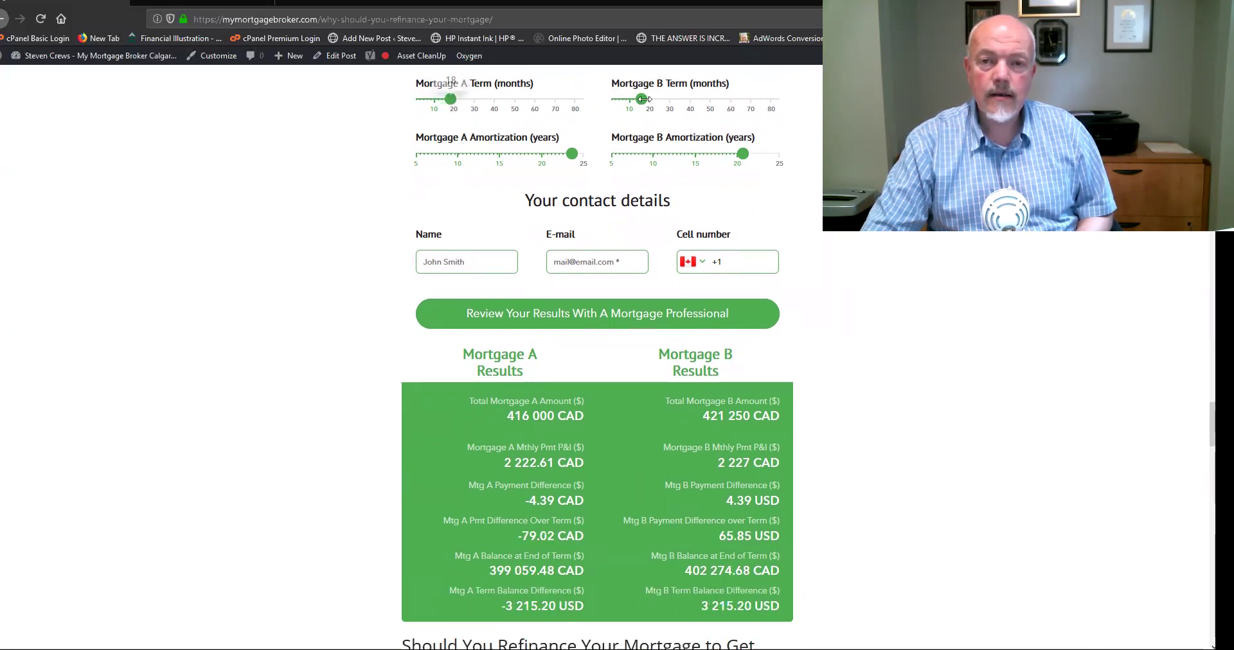
pyautogui.moveTo(641, 99); pyautogui.dragTo(647, 98)
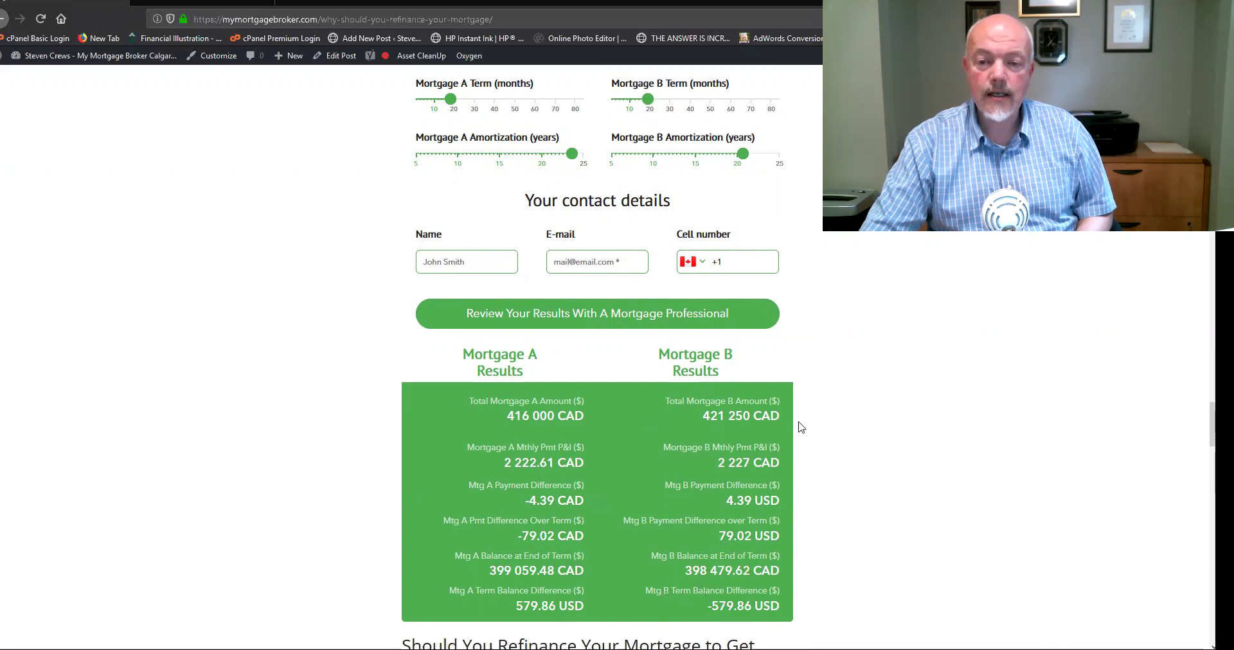
# Set the Mortgage B premium/penalty to 3250 and compare the payment and term balance differences.
pyautogui.scroll(3, 814, 327)
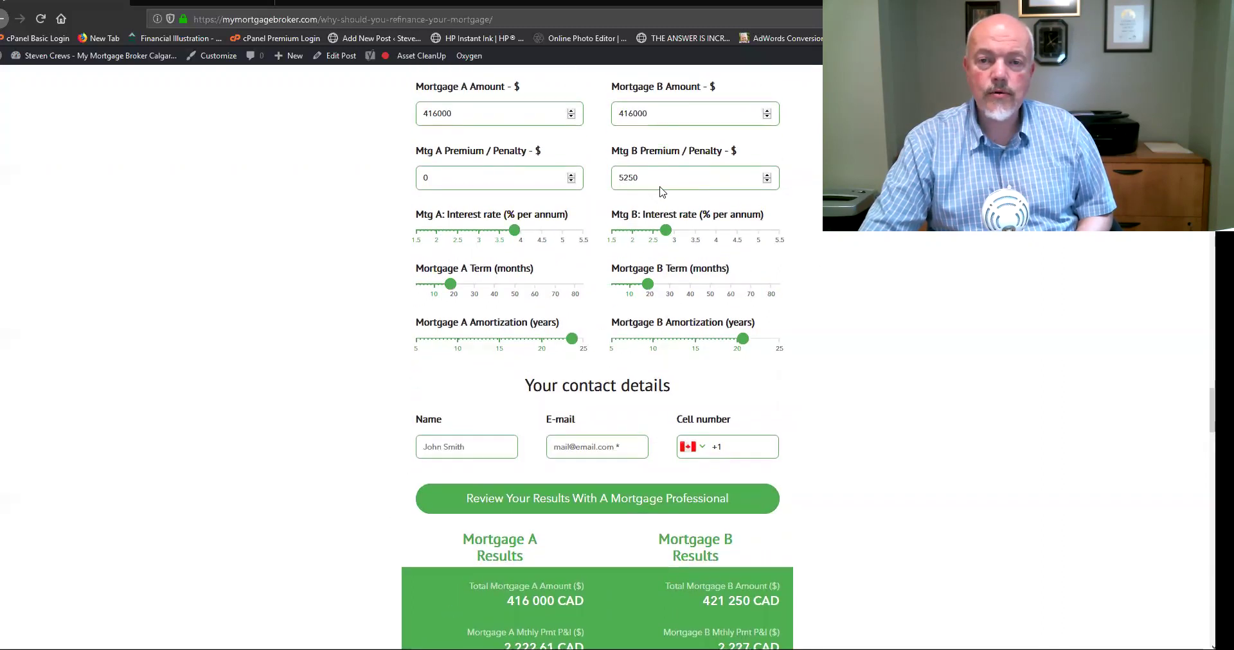
pyautogui.click(622, 180)
pyautogui.press('BackSpace')
pyautogui.write('3')
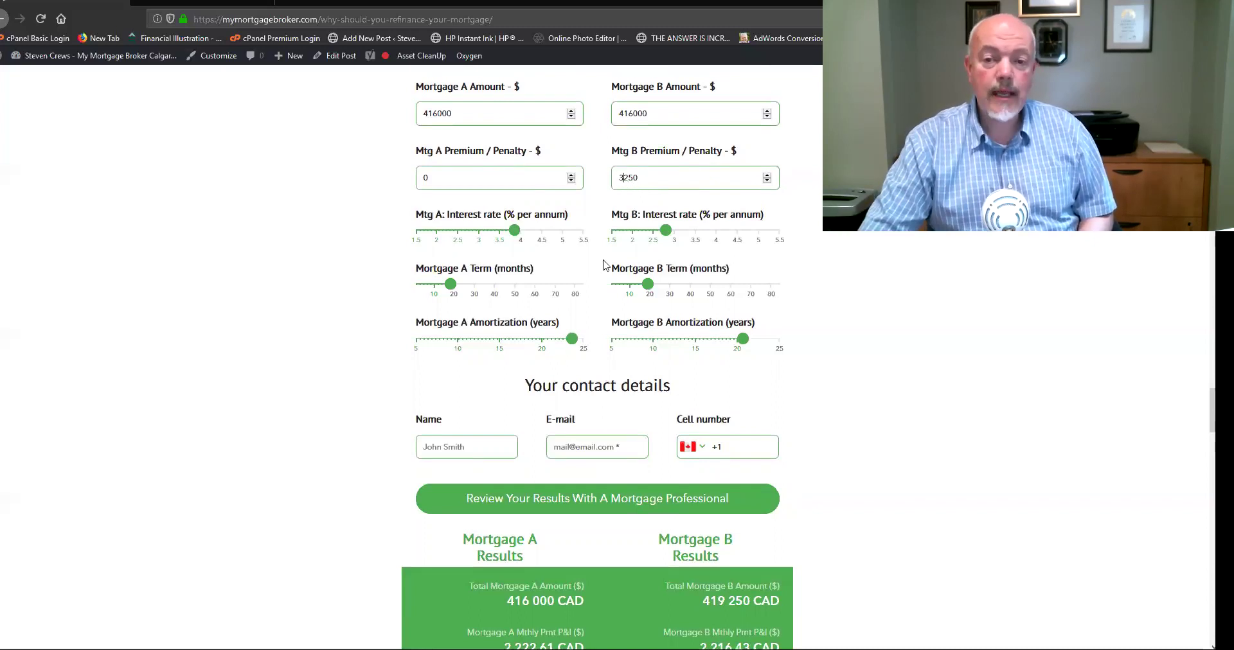
pyautogui.scroll(-2, 385, 318)
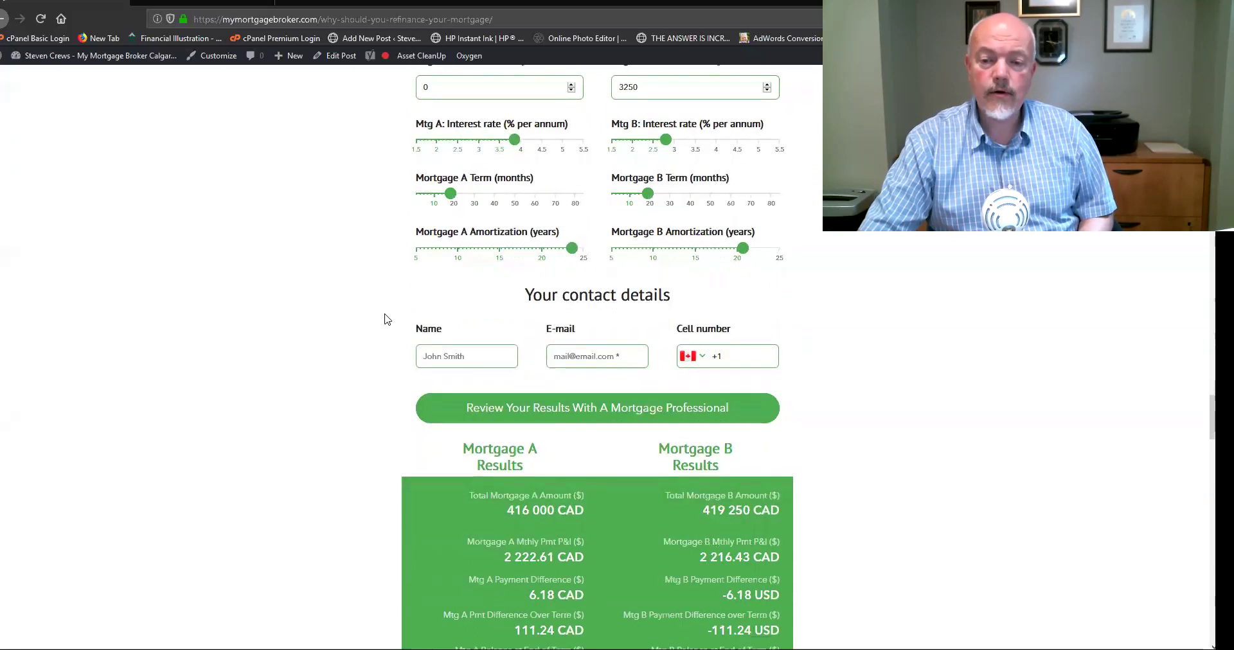
pyautogui.scroll(-2, 385, 319)
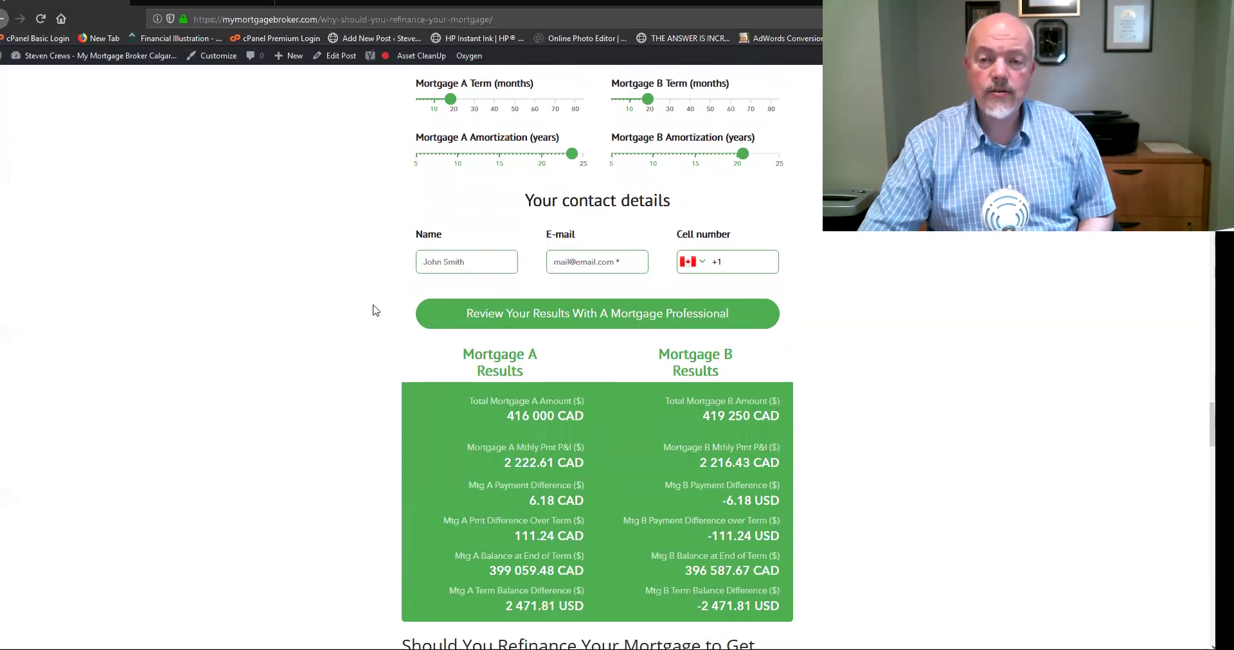
pyautogui.scroll(3, 376, 310)
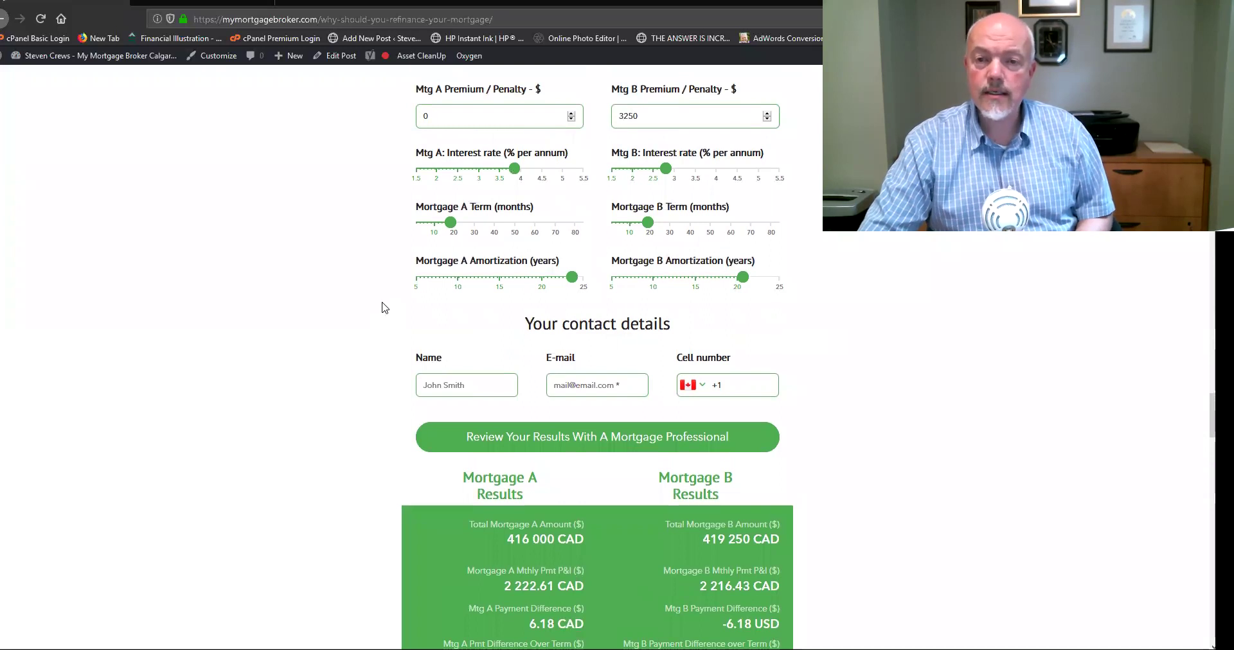
pyautogui.scroll(-3, 382, 308)
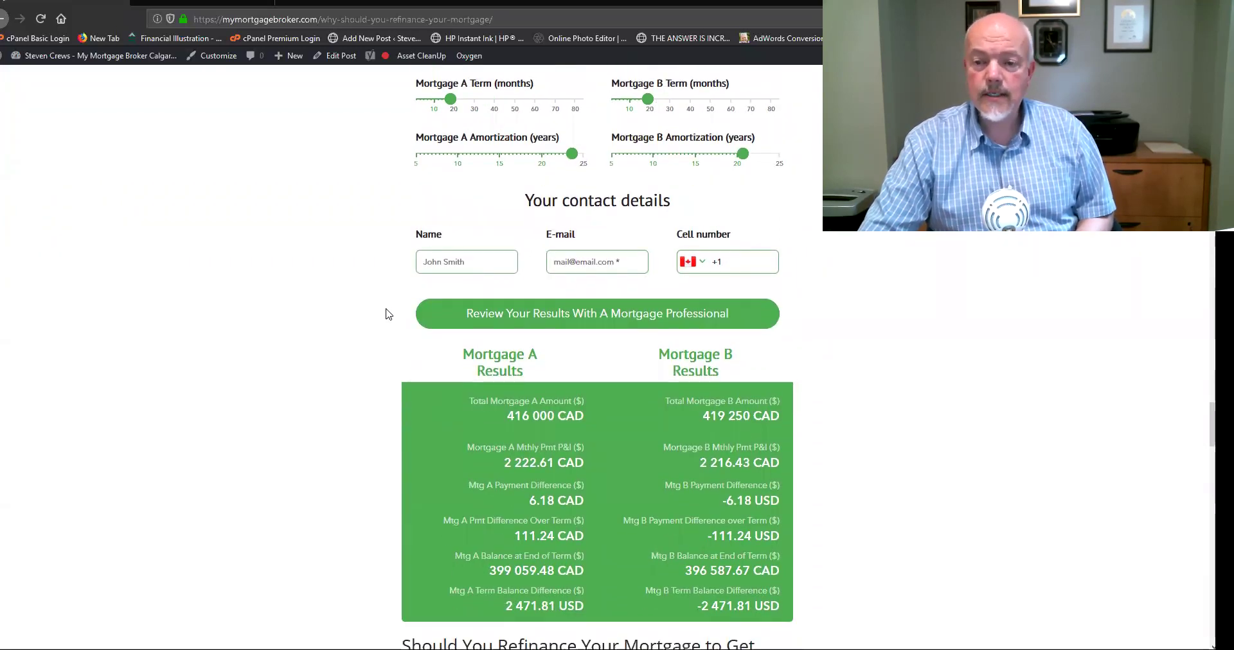
# Review the article's introduction and its sections on refinancing costs: legal fees, appraisal fees and the penalty to break the mortgage.
pyautogui.scroll(9, 386, 314)
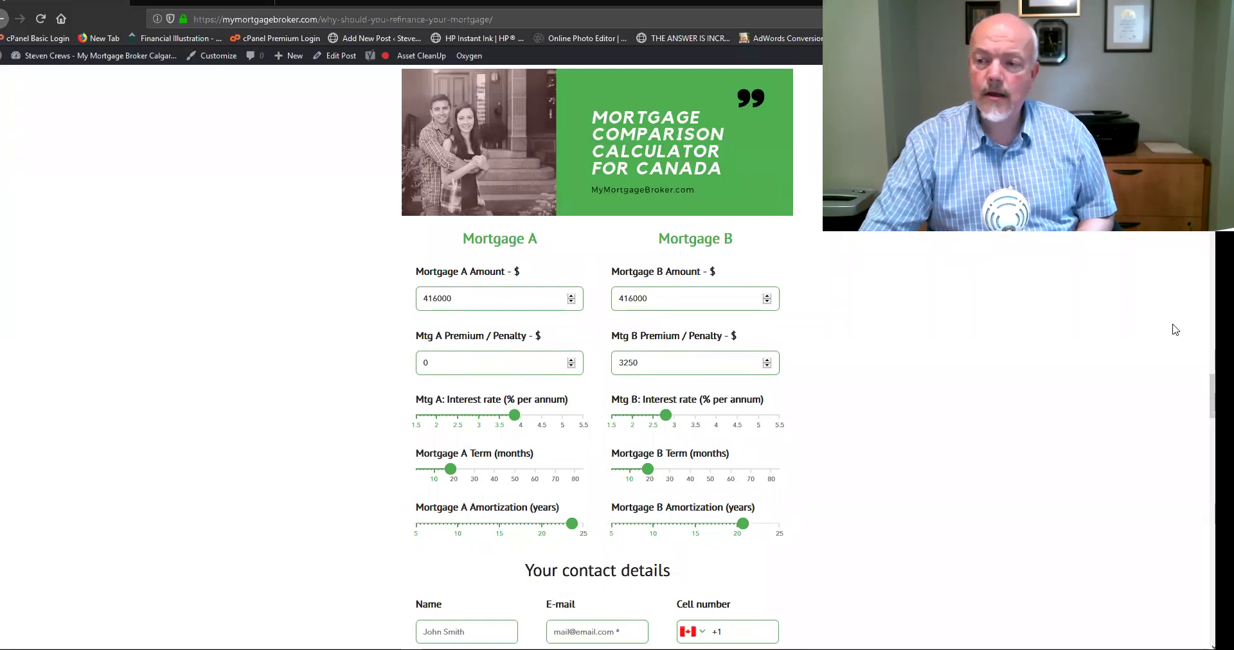
pyautogui.scroll(15, 1175, 329)
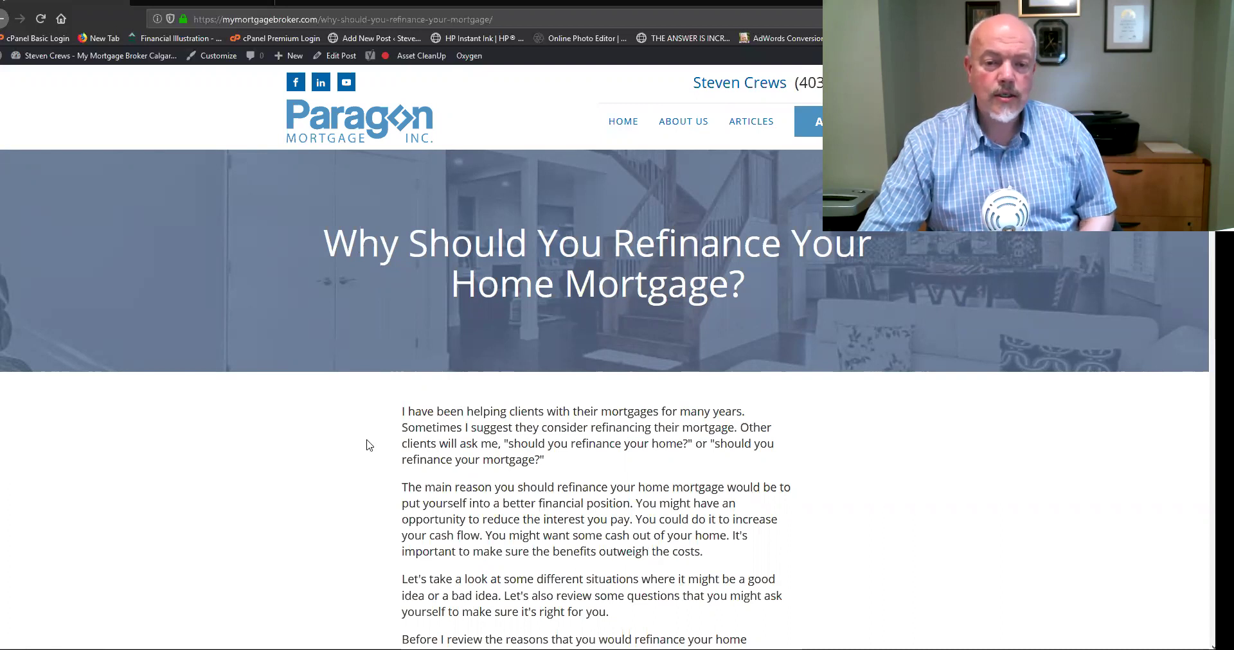
pyautogui.scroll(-3, 371, 444)
pyautogui.scroll(-4, 370, 443)
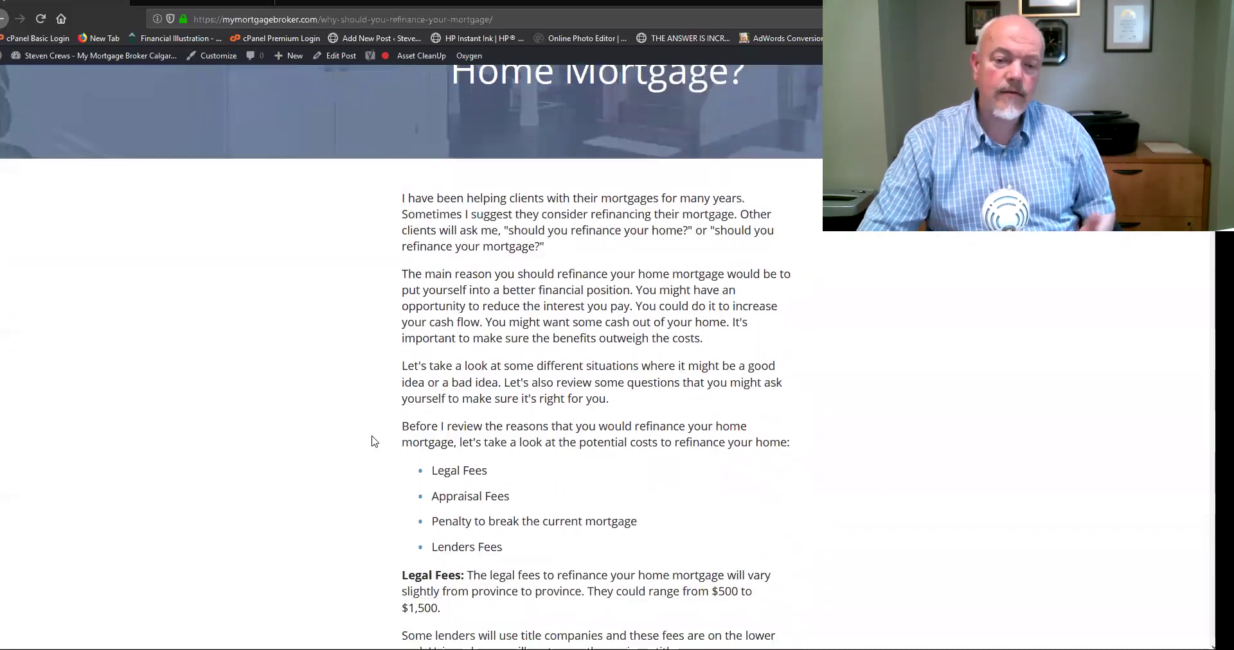
pyautogui.scroll(-3, 373, 442)
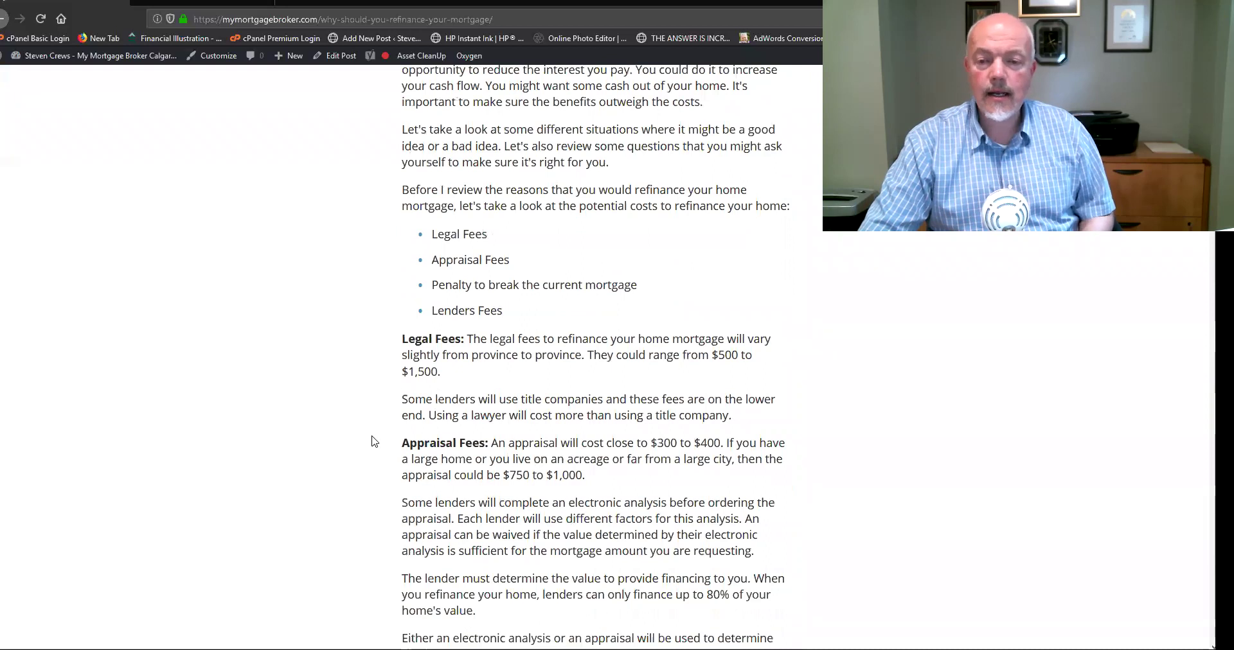
pyautogui.scroll(-4, 409, 375)
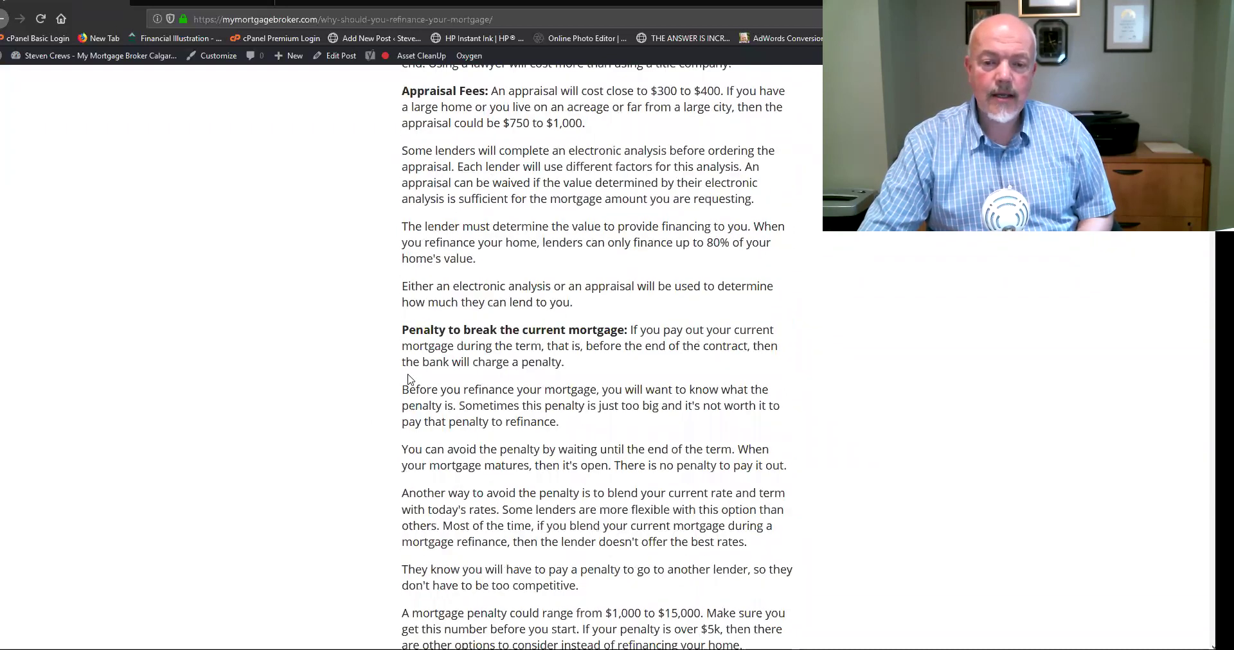
pyautogui.scroll(5, 409, 376)
pyautogui.scroll(7, 408, 375)
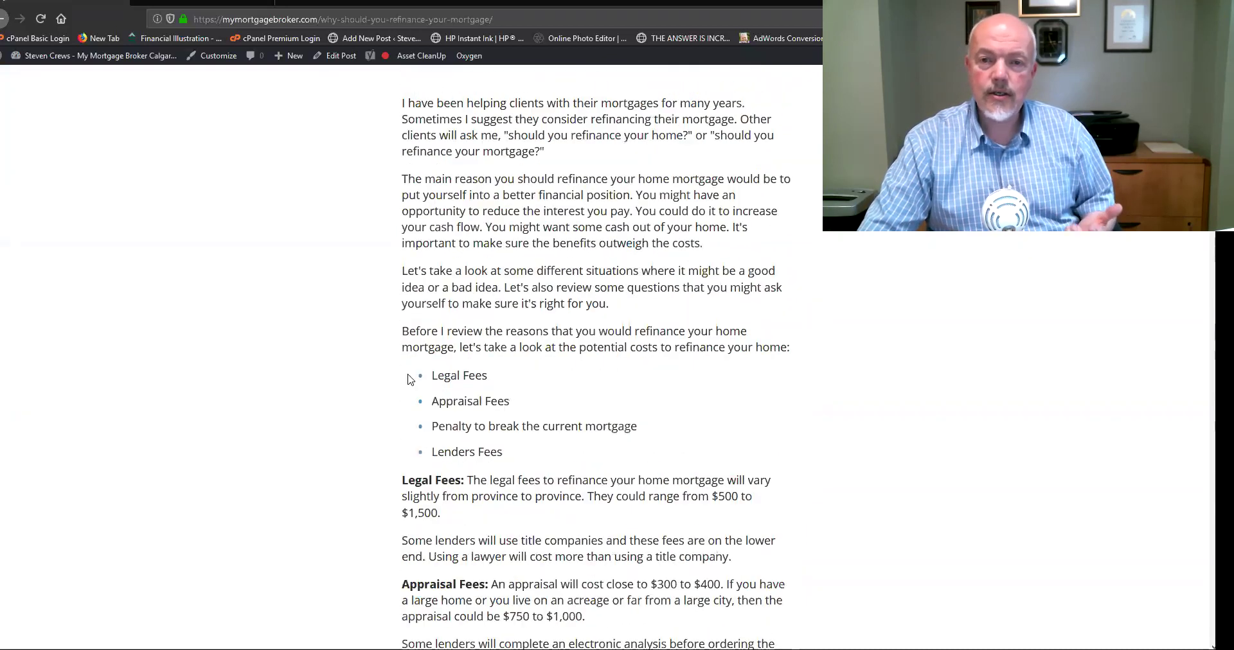
pyautogui.scroll(2, 409, 375)
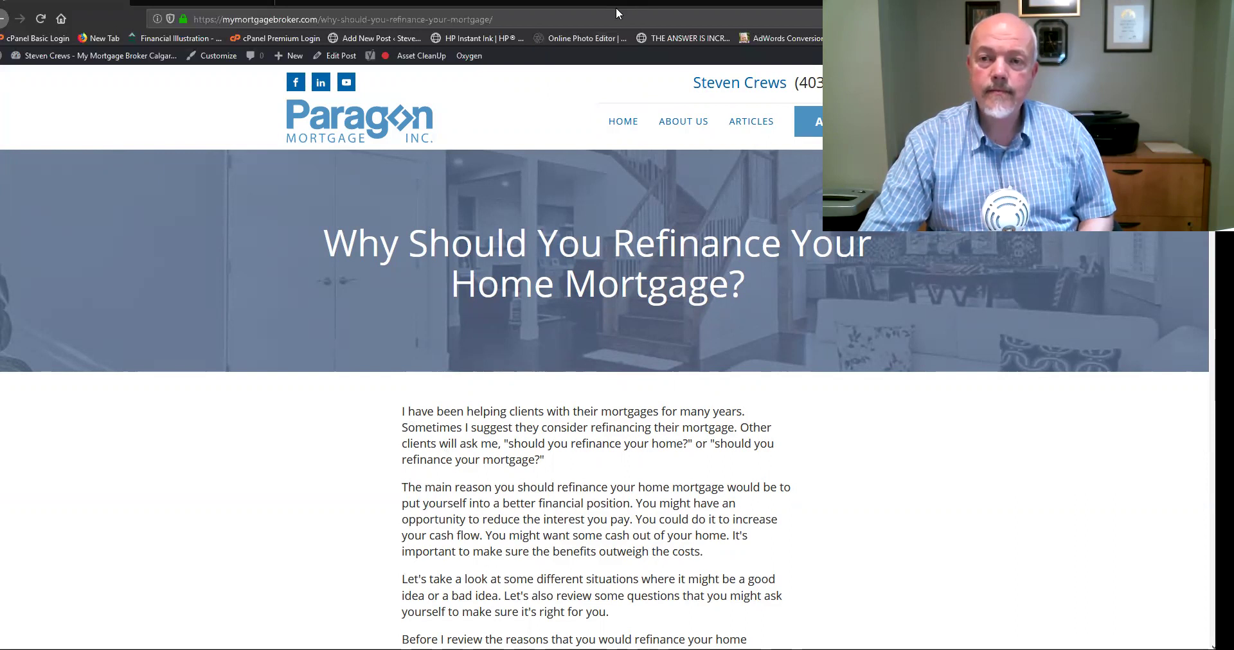
pyautogui.click(748, 171)
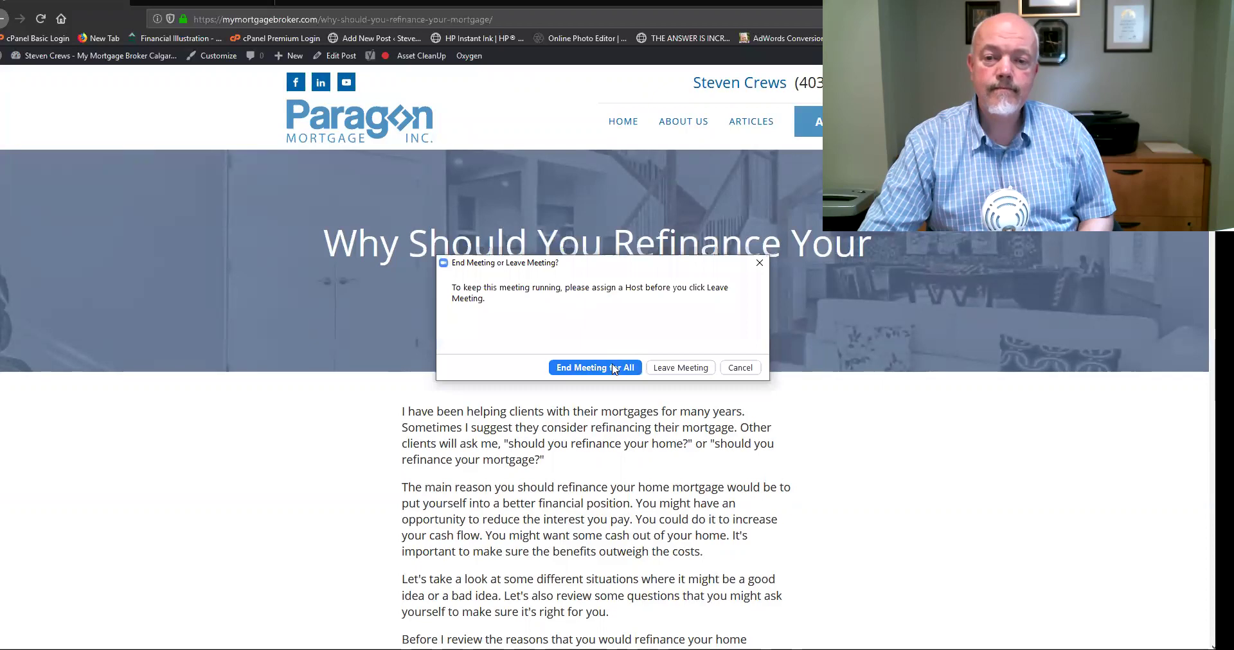